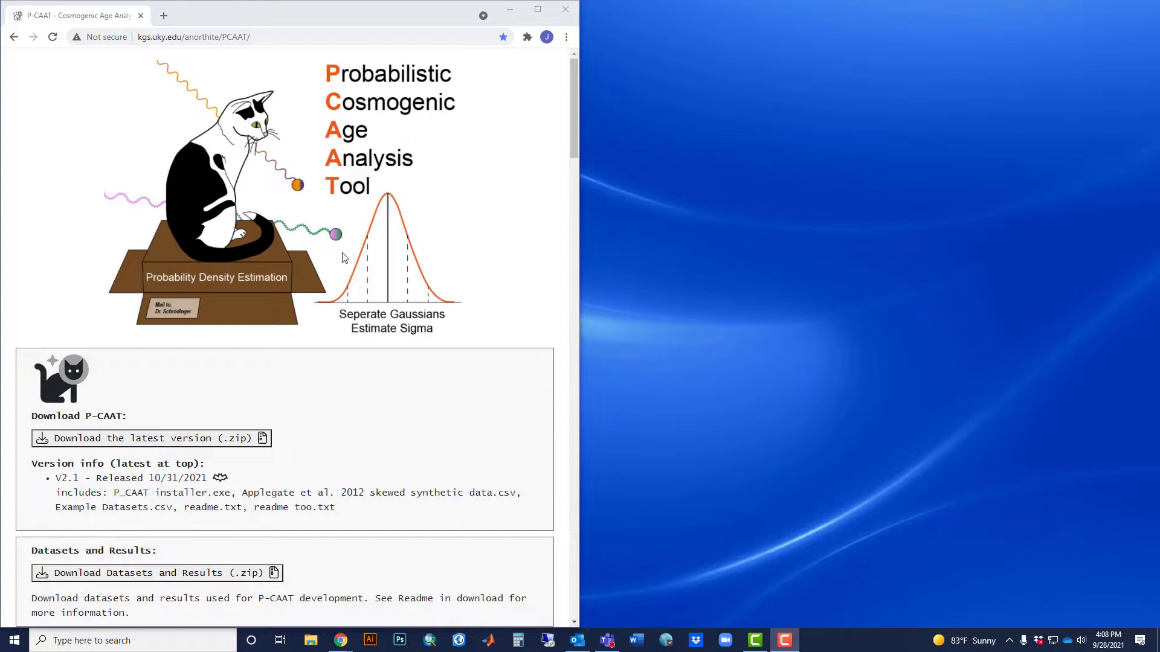
Look through the P-CAAT page's download sections, README and end-user agreement.
{"action": "scroll", "coordinate": [202, 201], "scroll_direction": "down", "scroll_amount": 3}
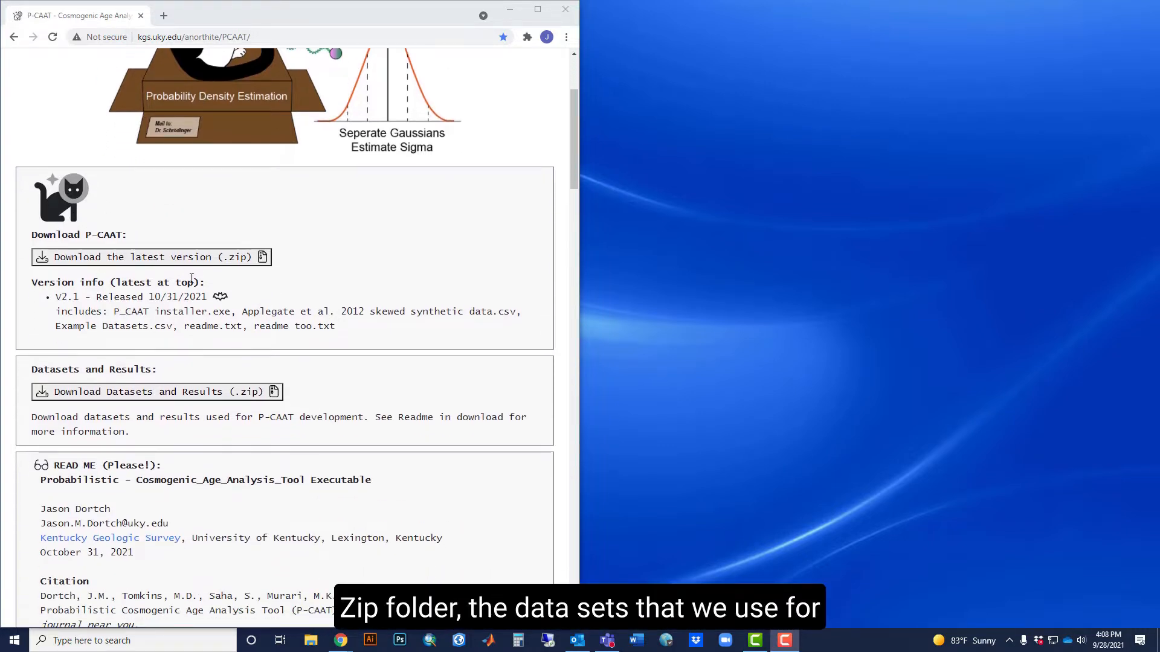
{"action": "scroll", "coordinate": [192, 279], "scroll_direction": "down", "scroll_amount": 2}
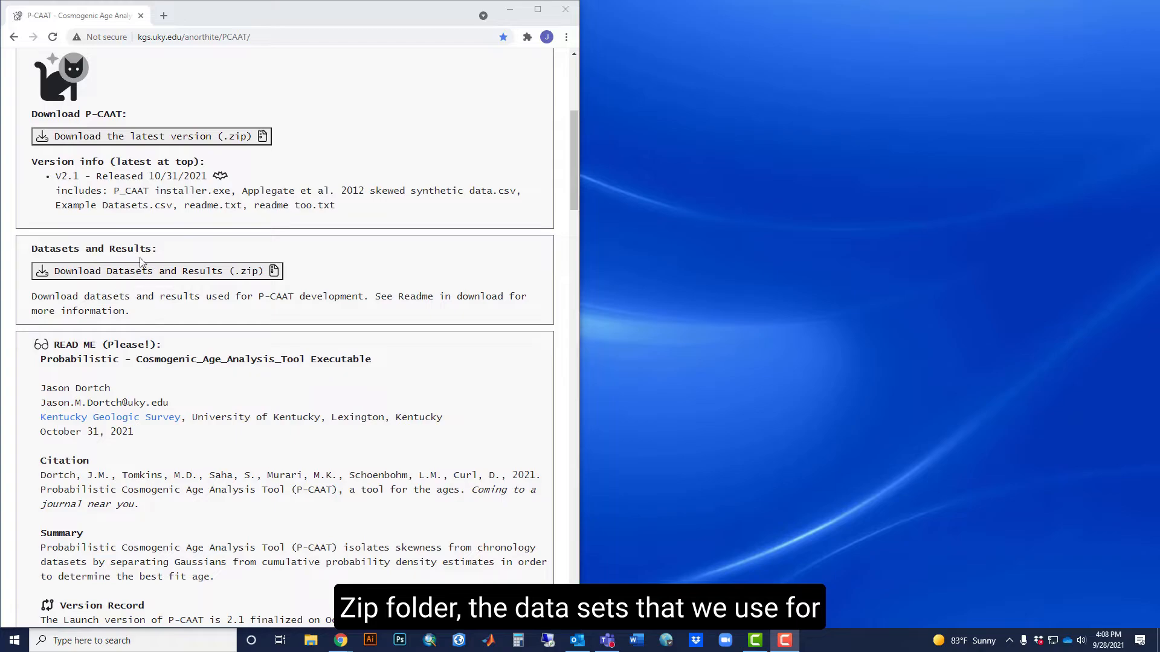
{"action": "scroll", "coordinate": [277, 285], "scroll_direction": "down", "scroll_amount": 20}
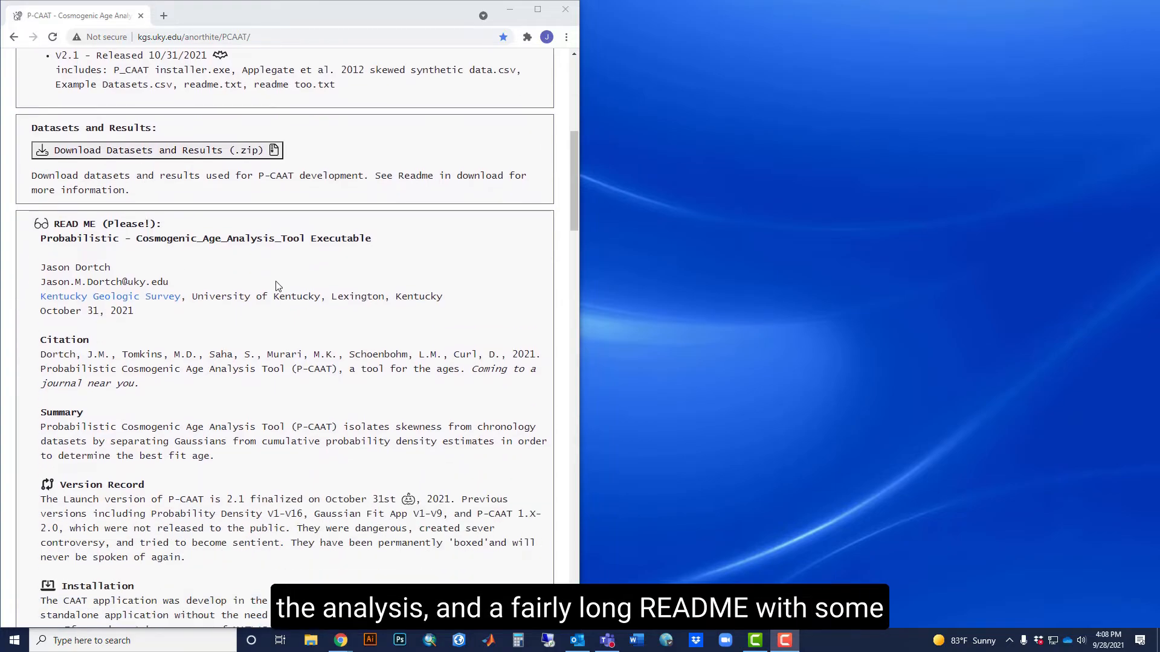
{"action": "scroll", "coordinate": [289, 290], "scroll_direction": "down", "scroll_amount": 11}
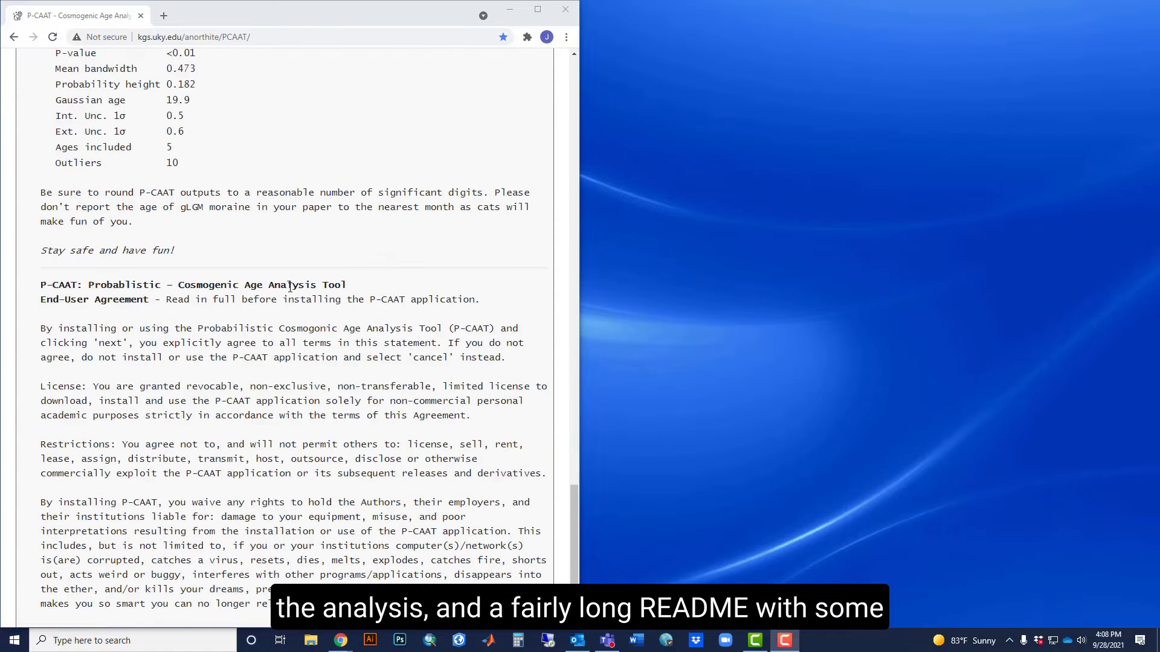
{"action": "scroll", "coordinate": [289, 296], "scroll_direction": "up", "scroll_amount": 8}
{"action": "scroll", "coordinate": [288, 296], "scroll_direction": "up", "scroll_amount": 20}
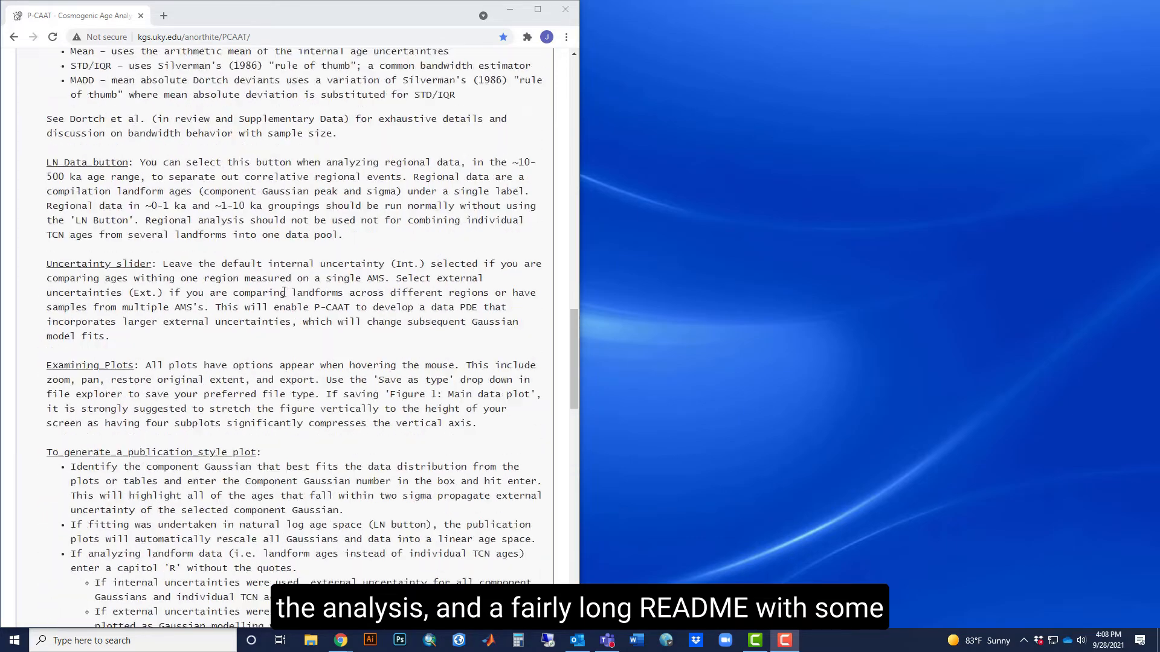
{"action": "scroll", "coordinate": [282, 300], "scroll_direction": "down", "scroll_amount": 3}
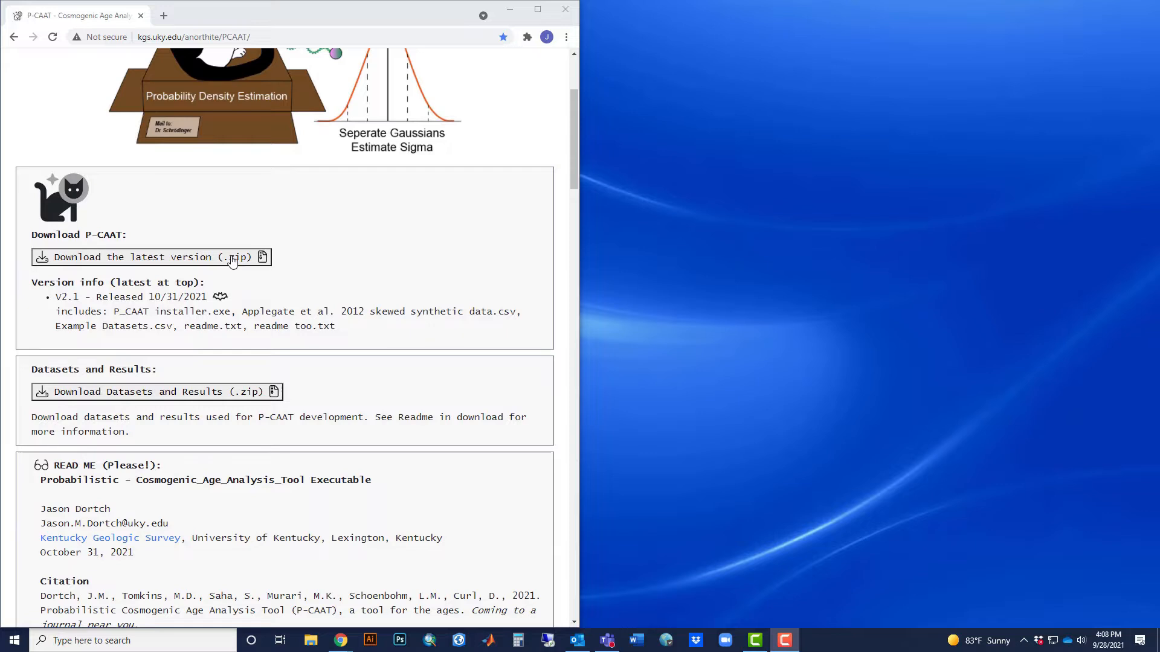
Download the latest P-CAAT version as a zip and extract its P-CAAT 2.1 folder to the desktop.
{"action": "left_click", "coordinate": [232, 259]}
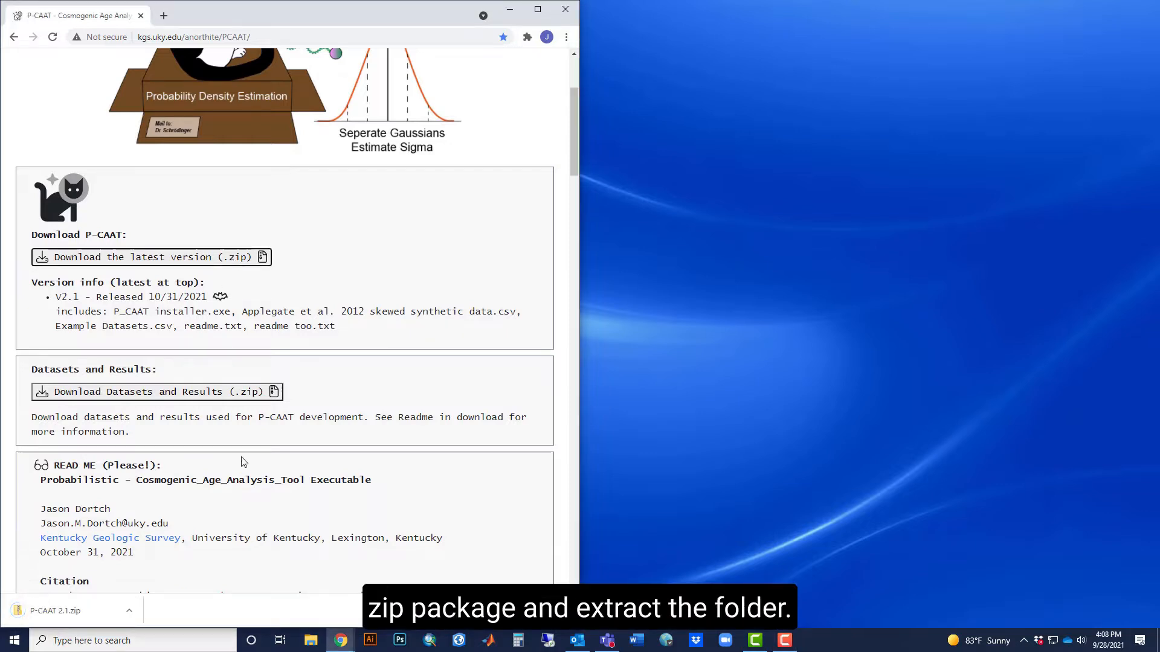
{"action": "left_click", "coordinate": [91, 611]}
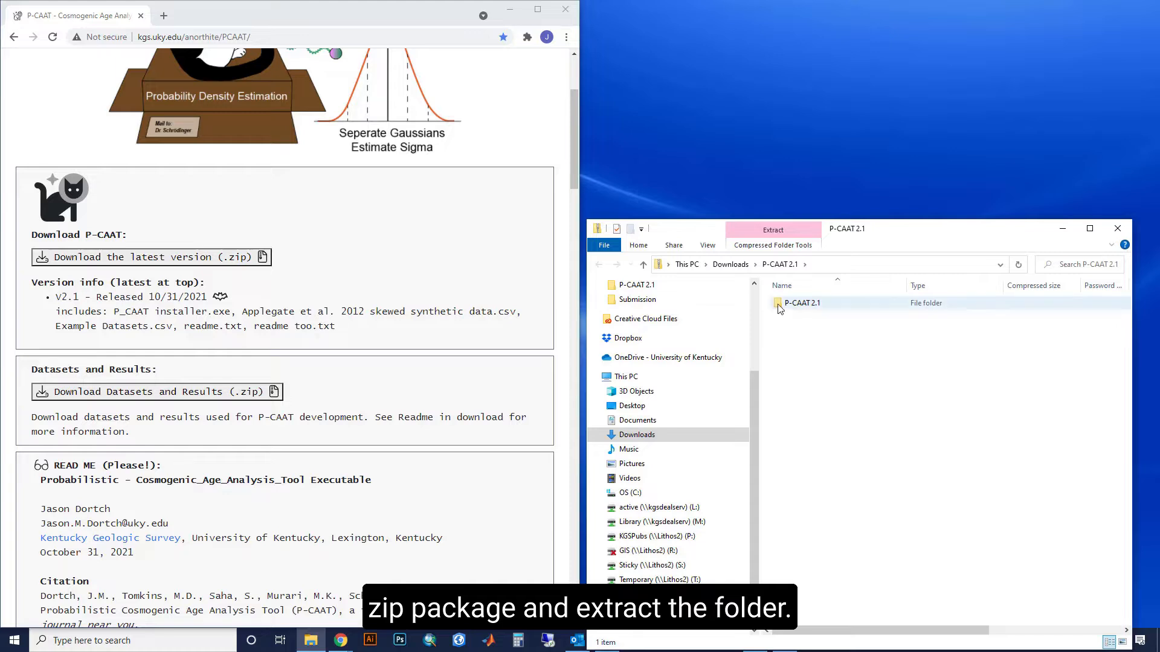
{"action": "left_click_drag", "start_coordinate": [779, 308], "coordinate": [790, 164]}
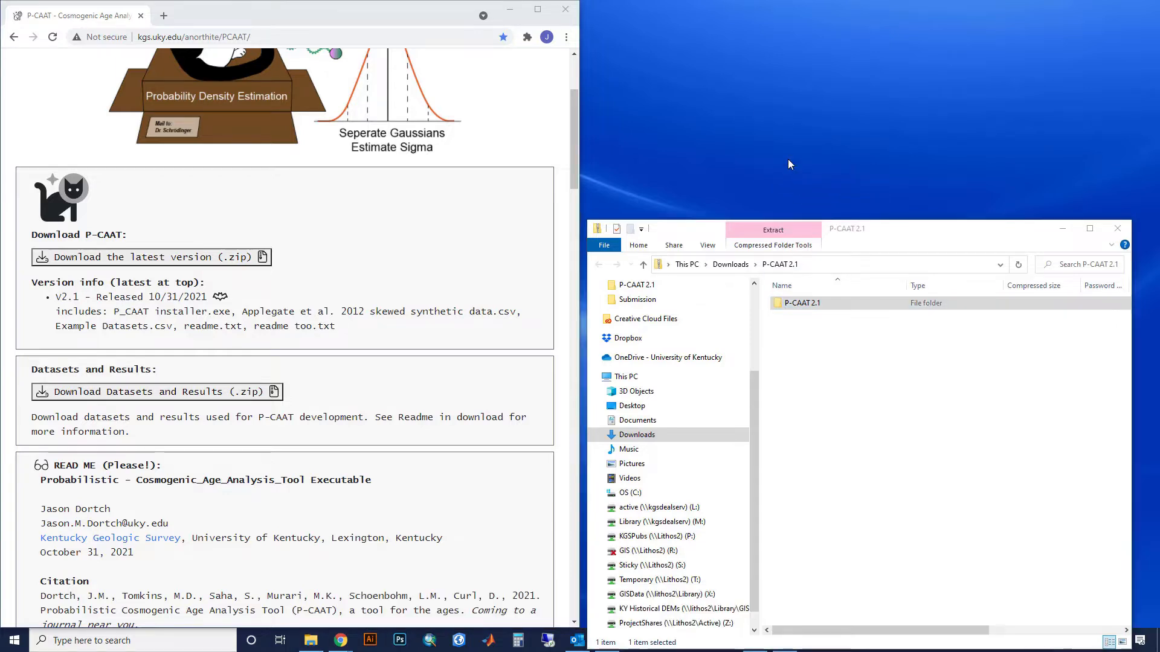
{"action": "left_click", "coordinate": [1117, 230]}
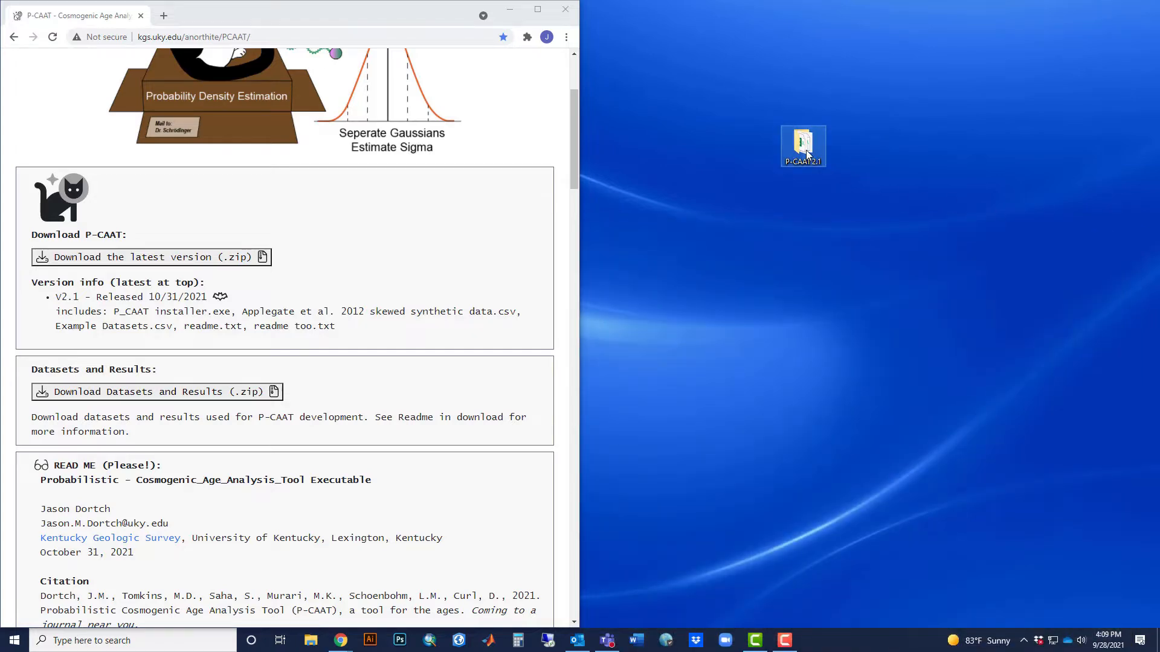
Run the P-CAAT_2.1_Windows installer from the extracted desktop folder, allowing it past the Windows SmartScreen block.
{"action": "double_click", "coordinate": [807, 155]}
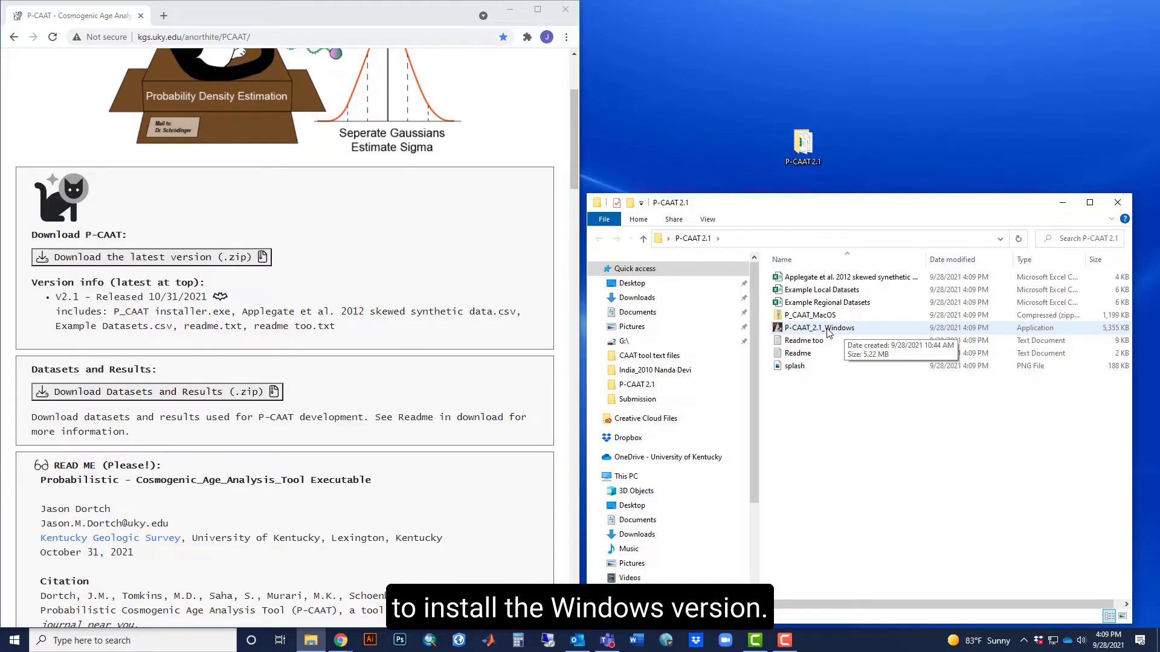
{"action": "double_click", "coordinate": [827, 332]}
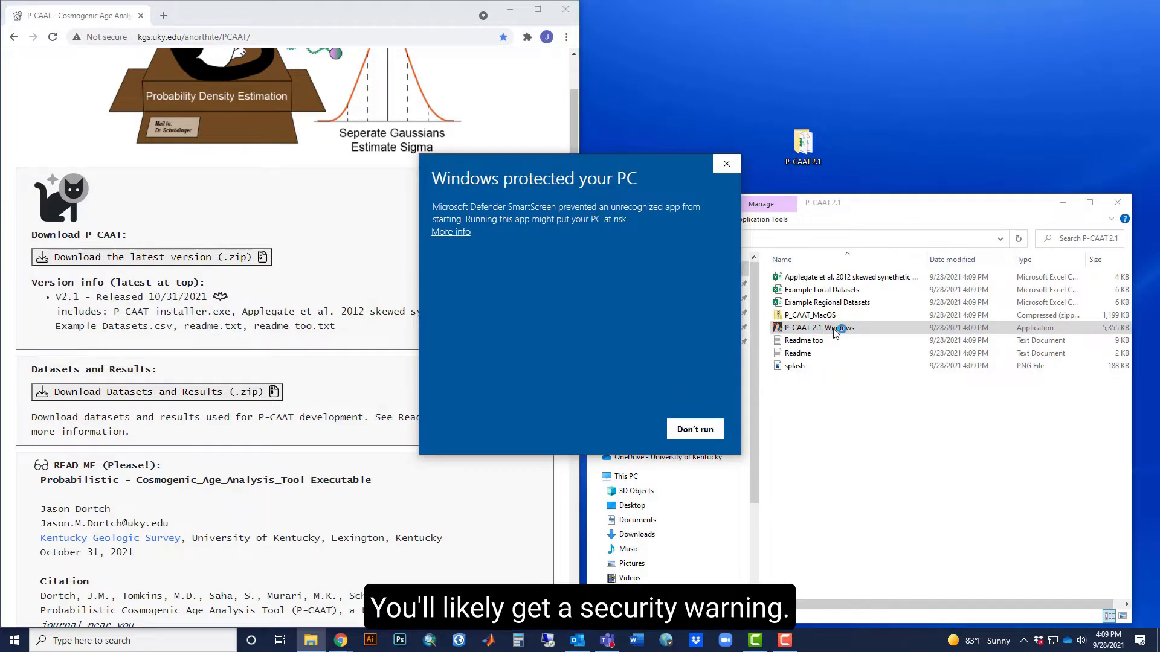
{"action": "left_click", "coordinate": [460, 234]}
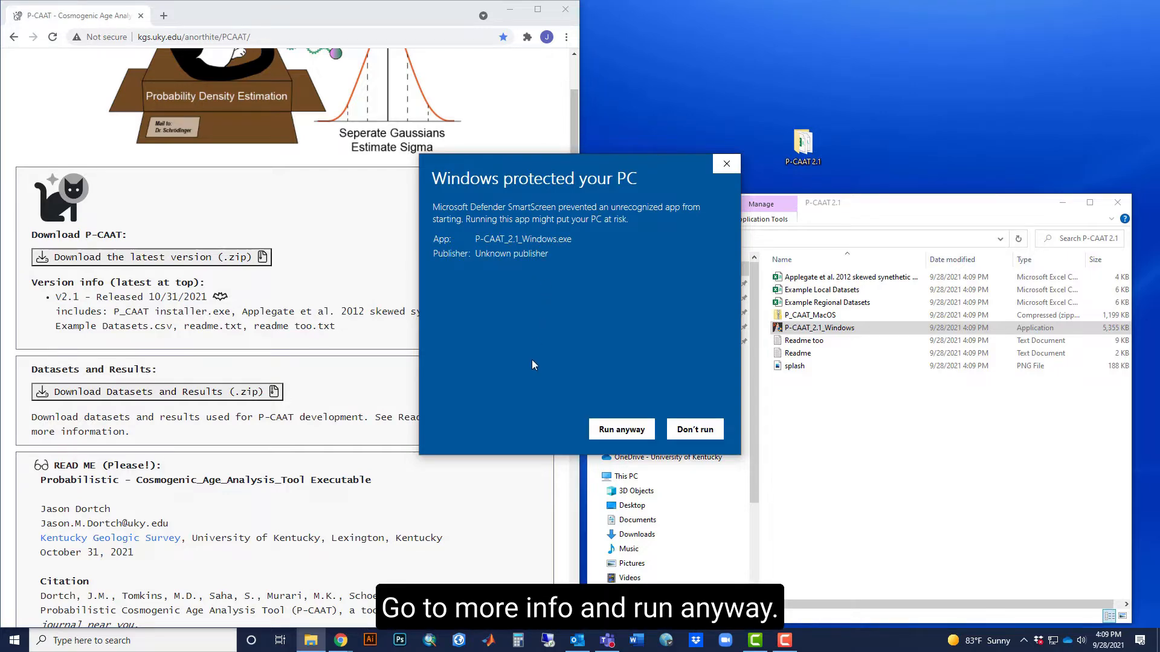
{"action": "left_click", "coordinate": [609, 434]}
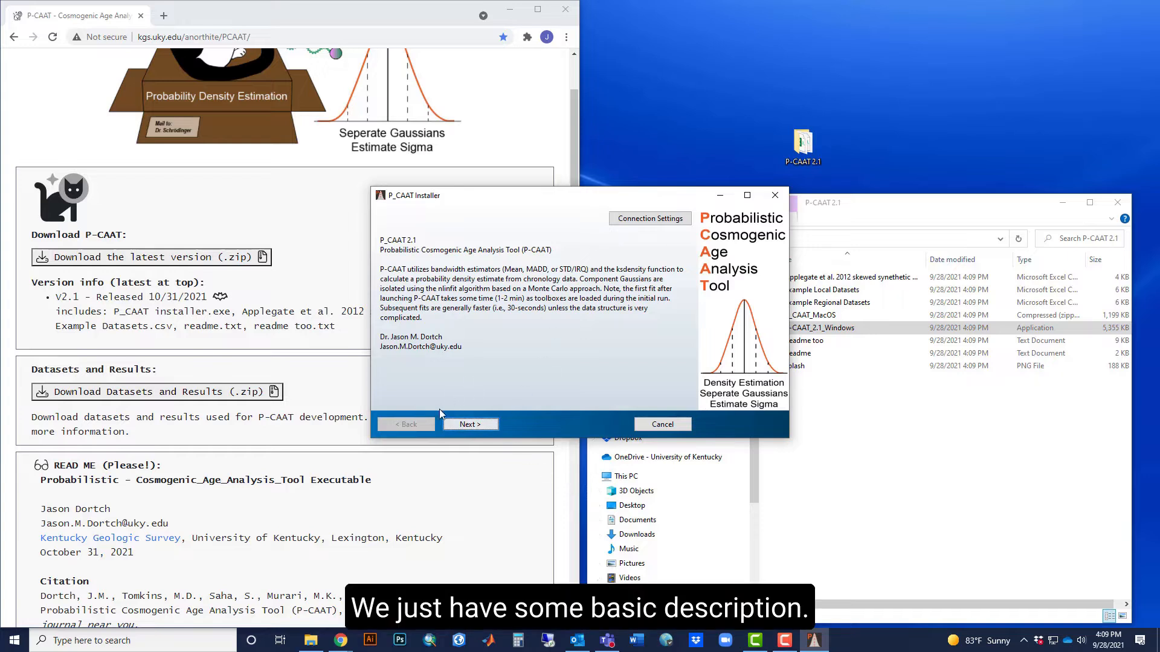
Configure the installation with a desktop shortcut, accepting the default folder C:\Program Files\P_CAAT.
{"action": "left_click", "coordinate": [471, 425]}
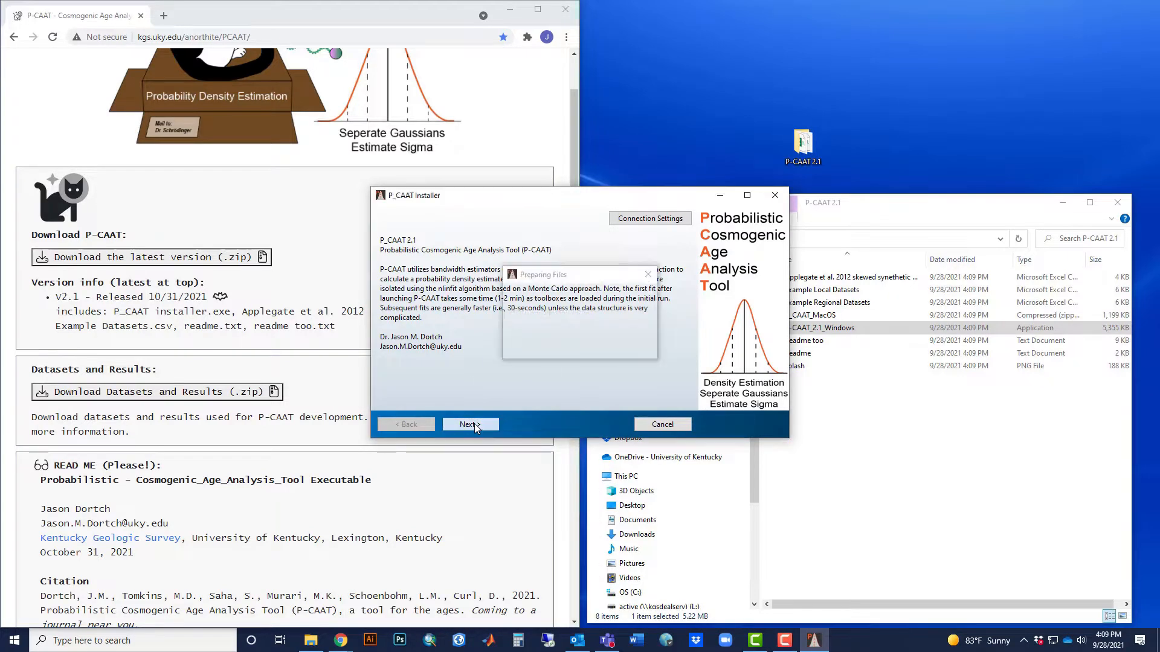
{"action": "left_click", "coordinate": [383, 278]}
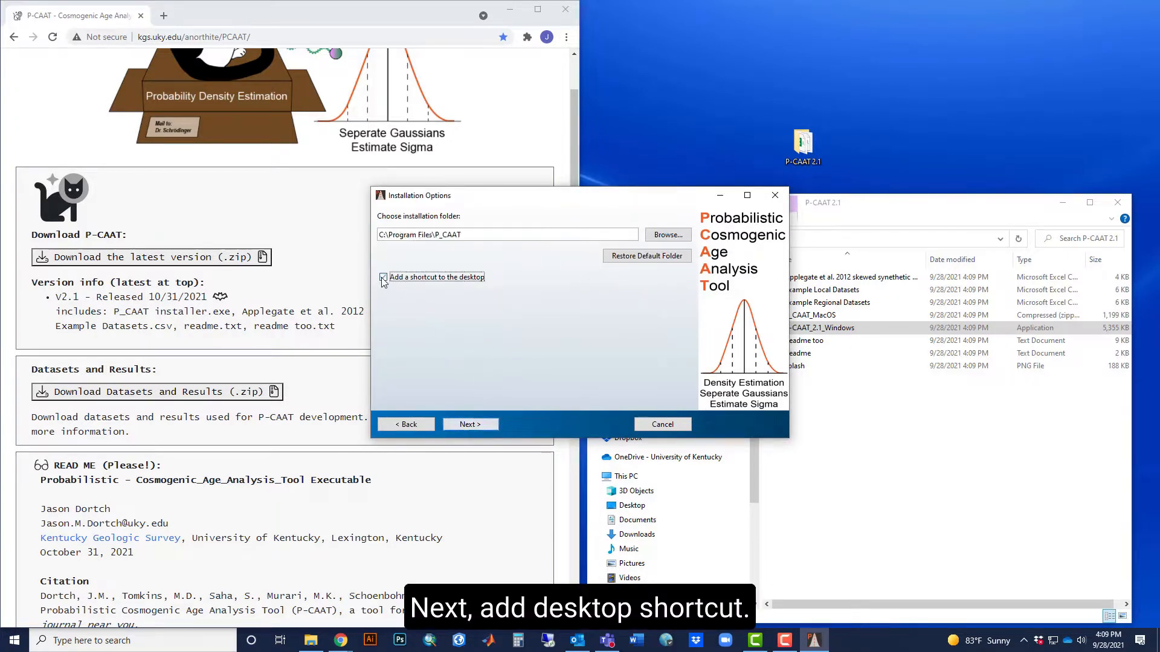
{"action": "left_click", "coordinate": [492, 425]}
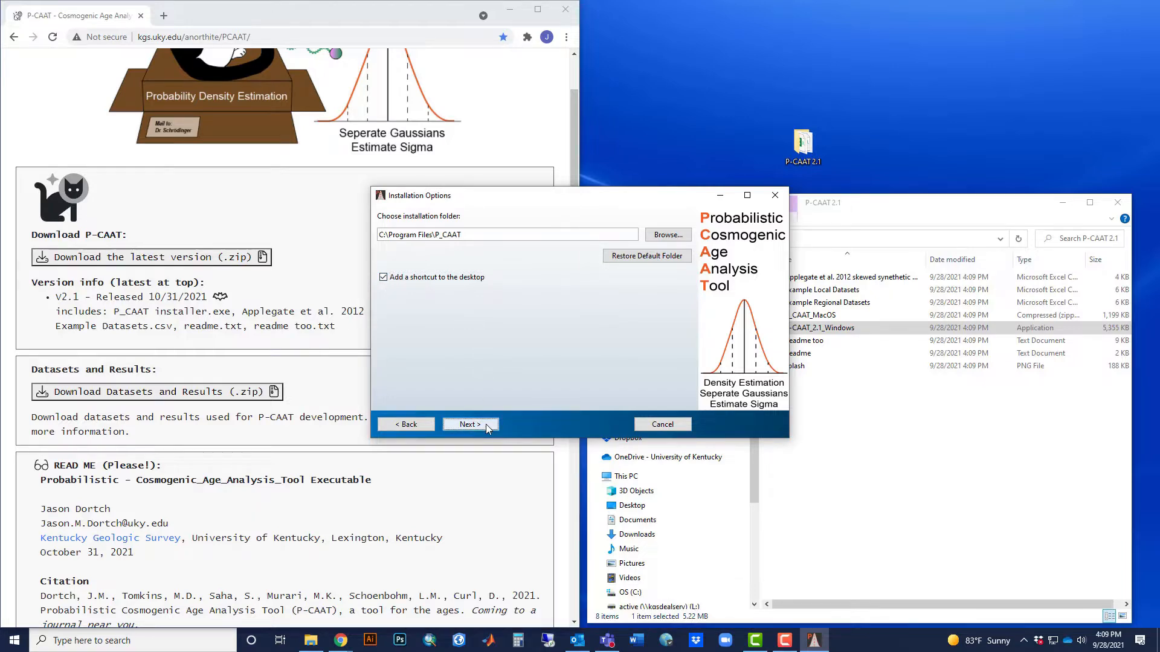
{"action": "left_click", "coordinate": [490, 423]}
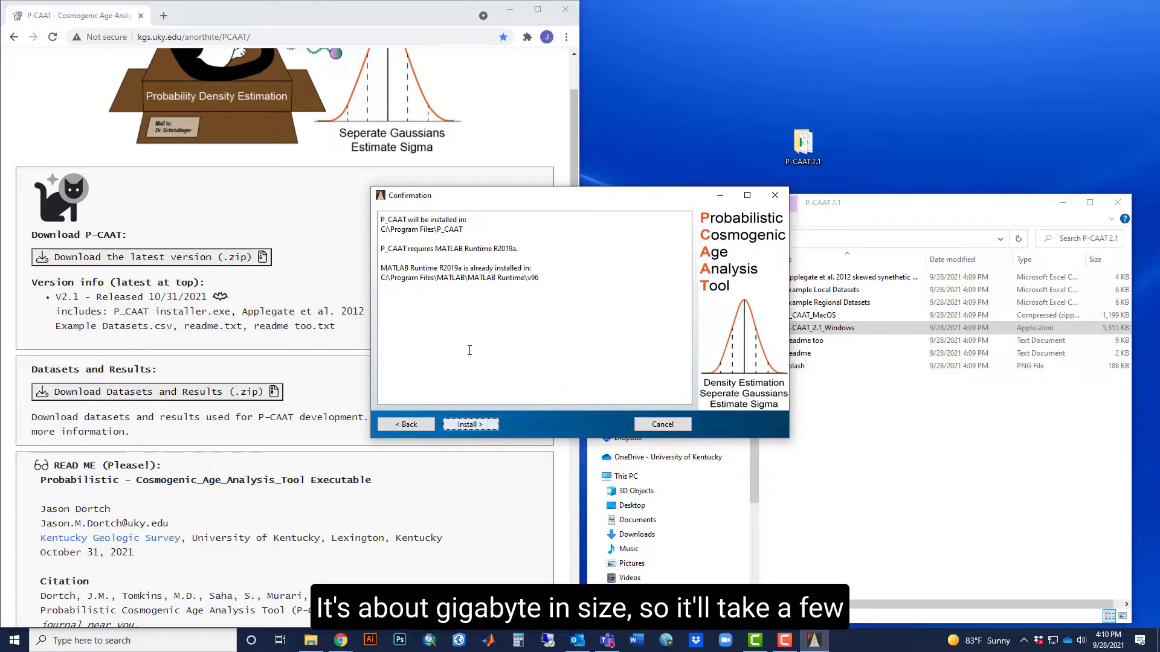
Install P_CAAT, read through the closing liability terms, and close the finished installer and the folder window.
{"action": "left_click", "coordinate": [471, 425]}
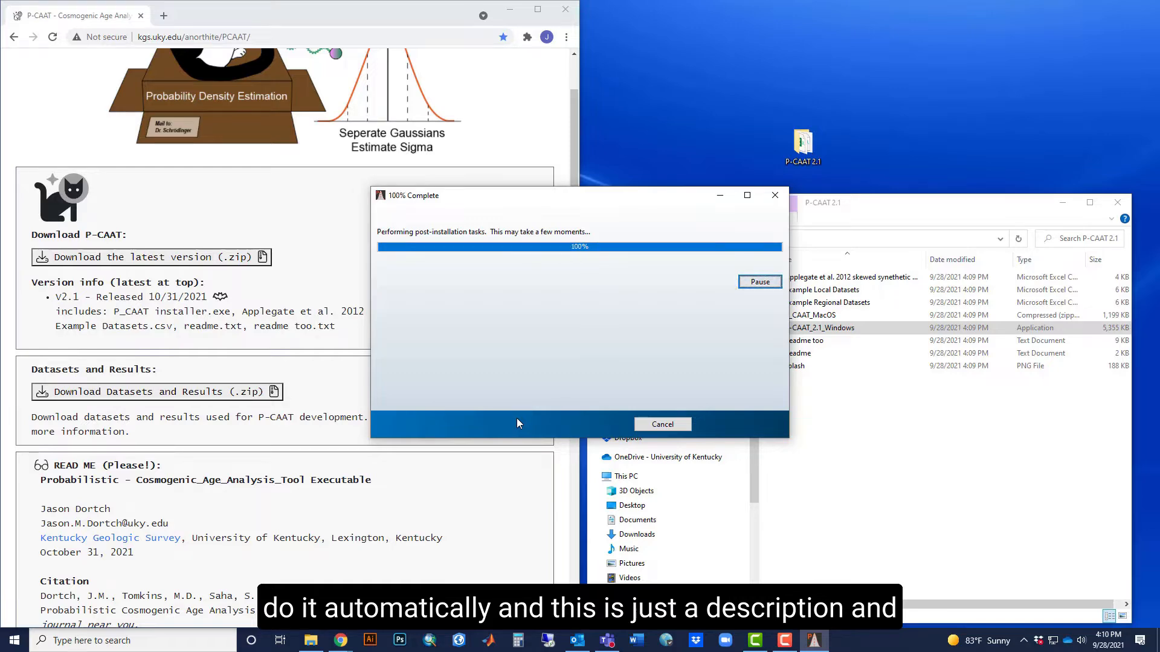
{"action": "left_click_drag", "start_coordinate": [687, 248], "coordinate": [689, 346]}
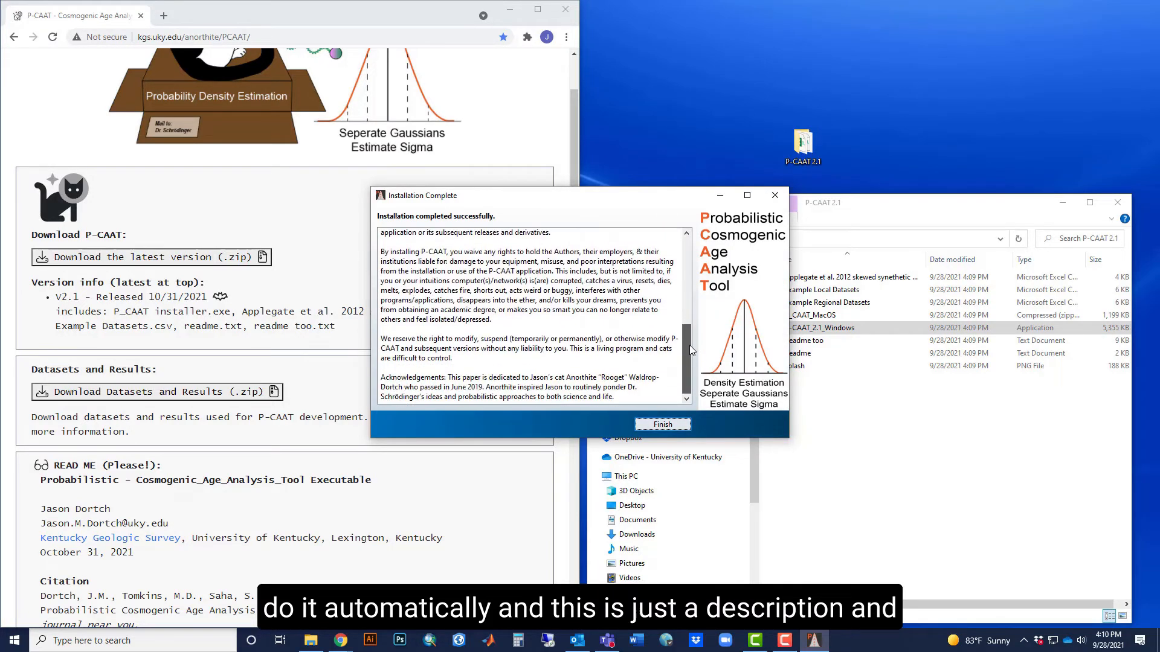
{"action": "left_click", "coordinate": [662, 425]}
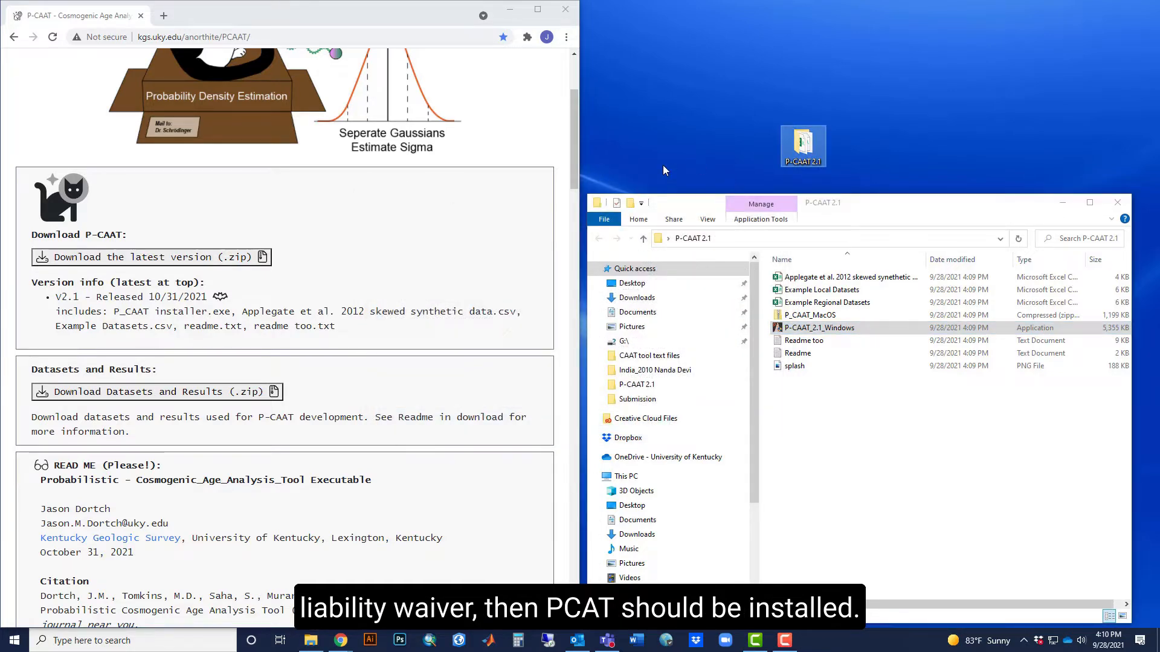
{"action": "left_click", "coordinate": [1116, 207]}
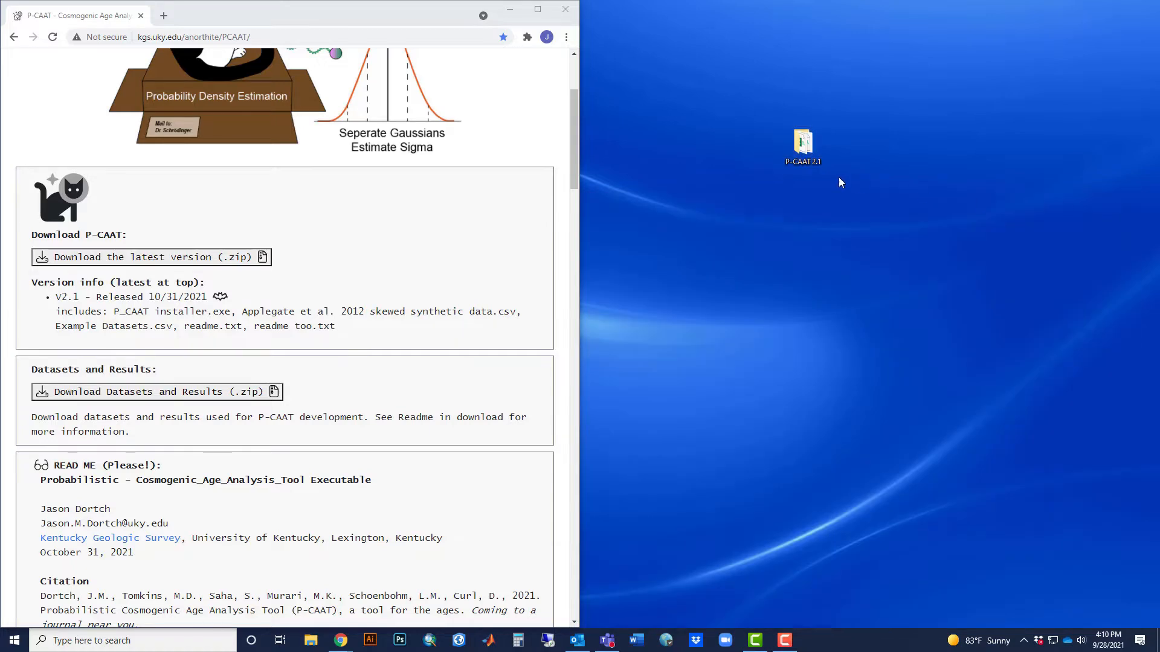
Pin P_CAAT to the taskbar and launch it, placing its window beside the browser.
{"action": "left_click", "coordinate": [15, 640]}
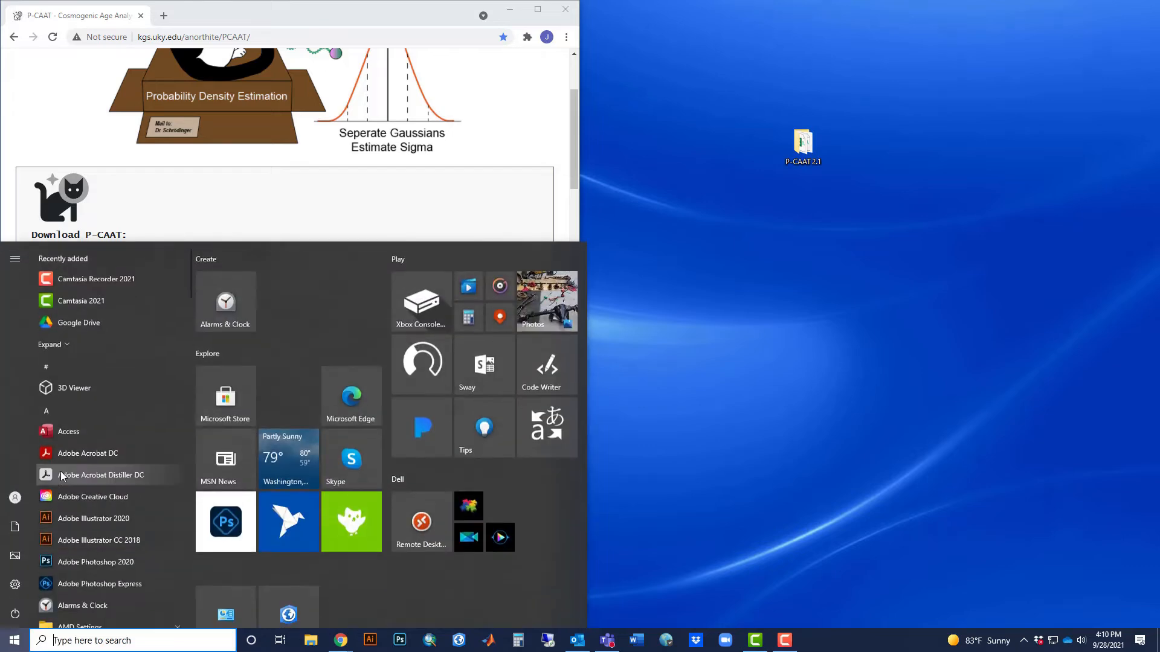
{"action": "scroll", "coordinate": [74, 472], "scroll_direction": "down", "scroll_amount": 15}
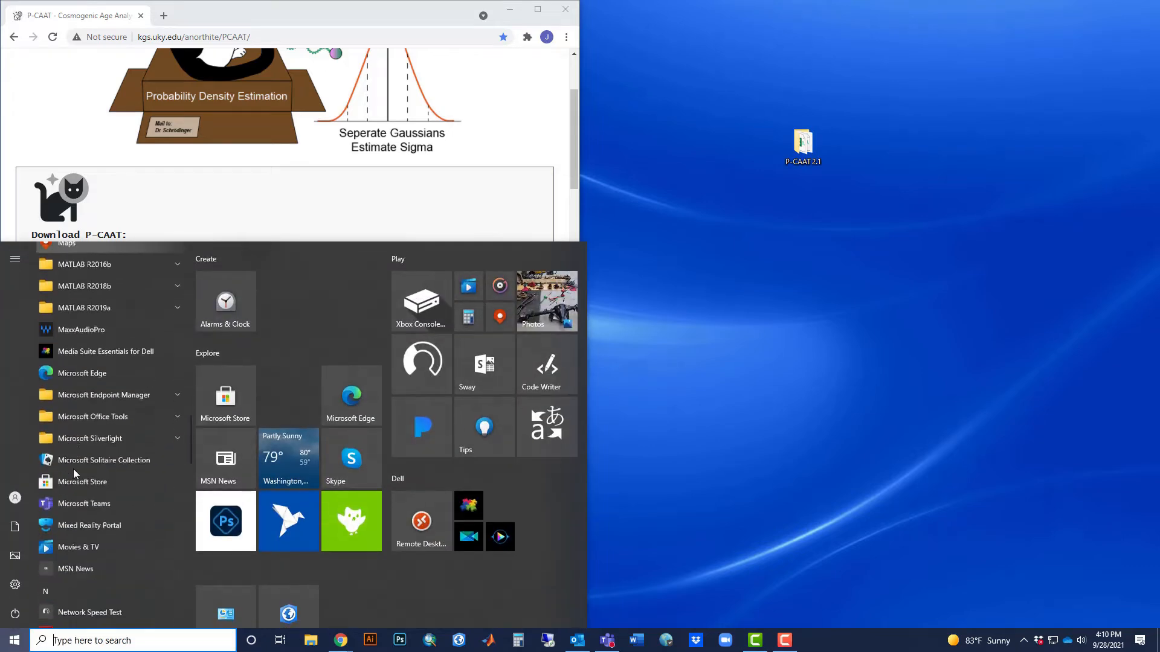
{"action": "scroll", "coordinate": [74, 471], "scroll_direction": "down", "scroll_amount": 4}
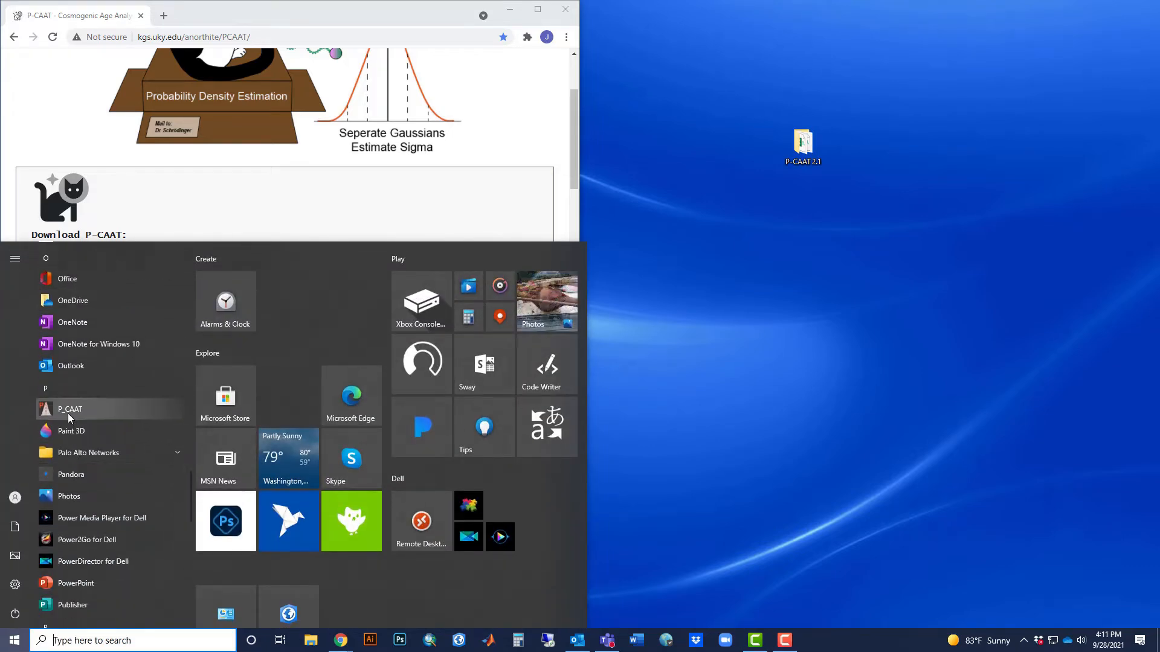
{"action": "left_click_drag", "start_coordinate": [69, 417], "coordinate": [833, 650]}
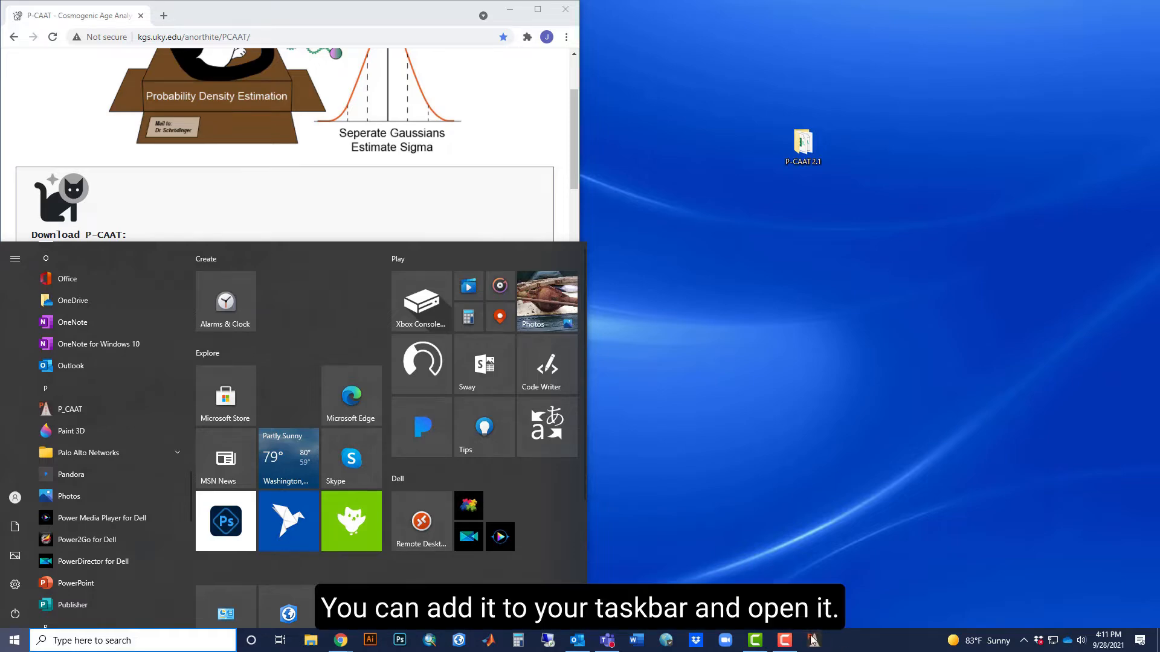
{"action": "left_click", "coordinate": [814, 643]}
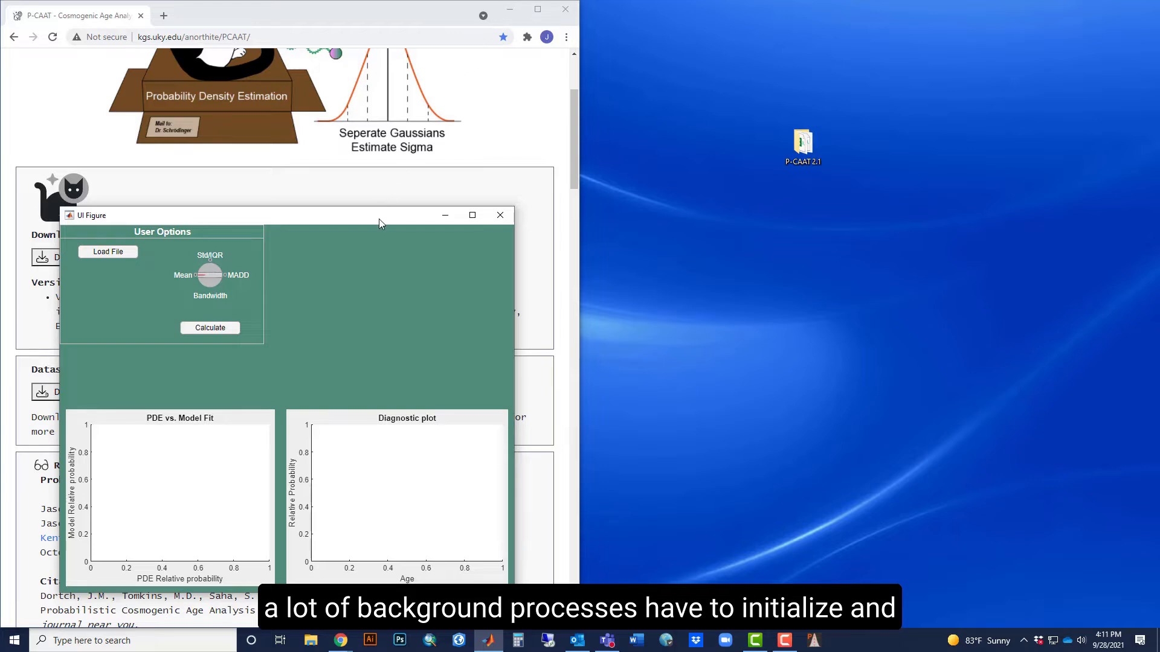
{"action": "left_click_drag", "start_coordinate": [379, 219], "coordinate": [942, 237]}
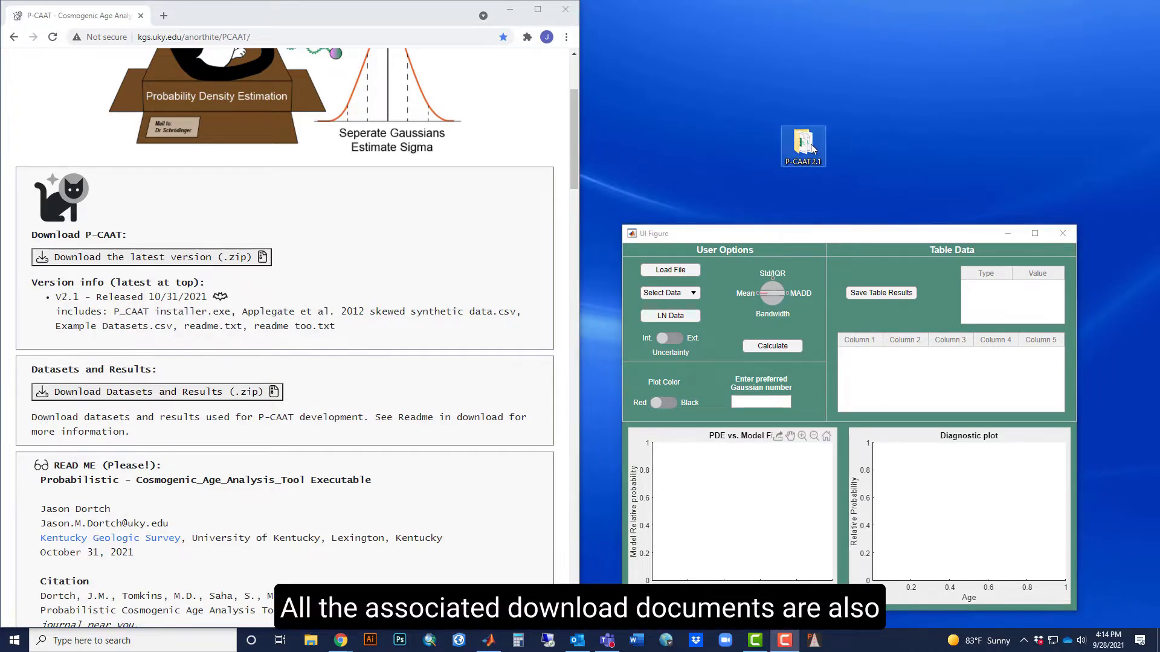
Browse to the application folder inside C:\Program Files\P_CAAT to find the installed documents.
{"action": "double_click", "coordinate": [813, 148]}
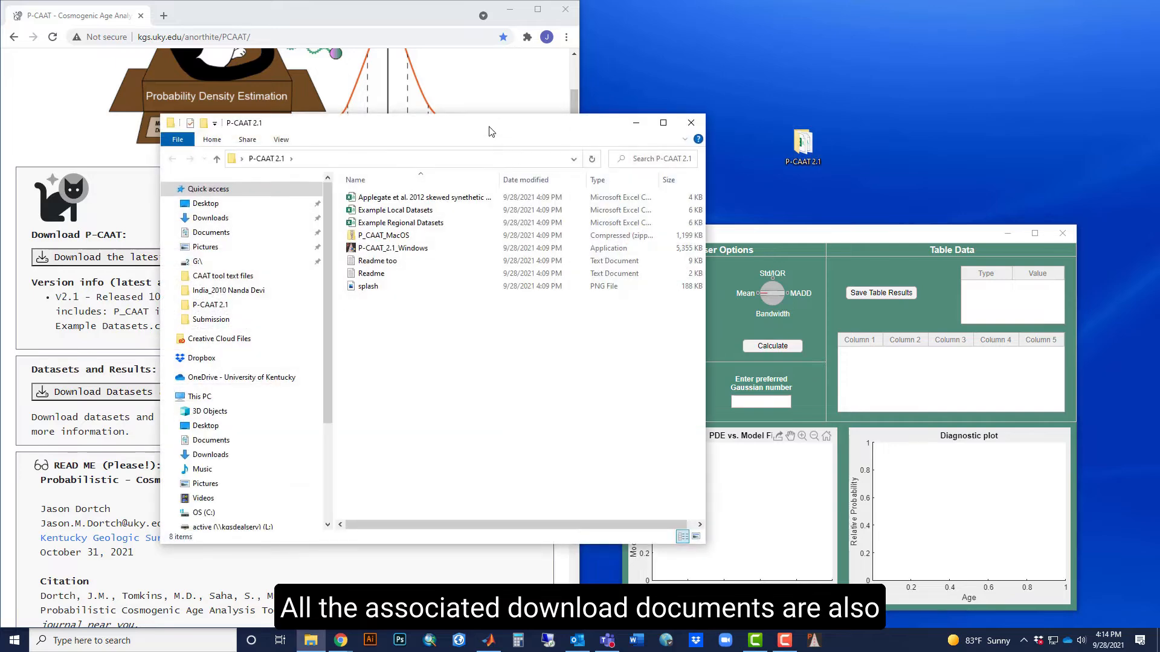
{"action": "left_click_drag", "start_coordinate": [490, 132], "coordinate": [711, 120]}
{"action": "scroll", "coordinate": [495, 346], "scroll_direction": "down", "scroll_amount": 1}
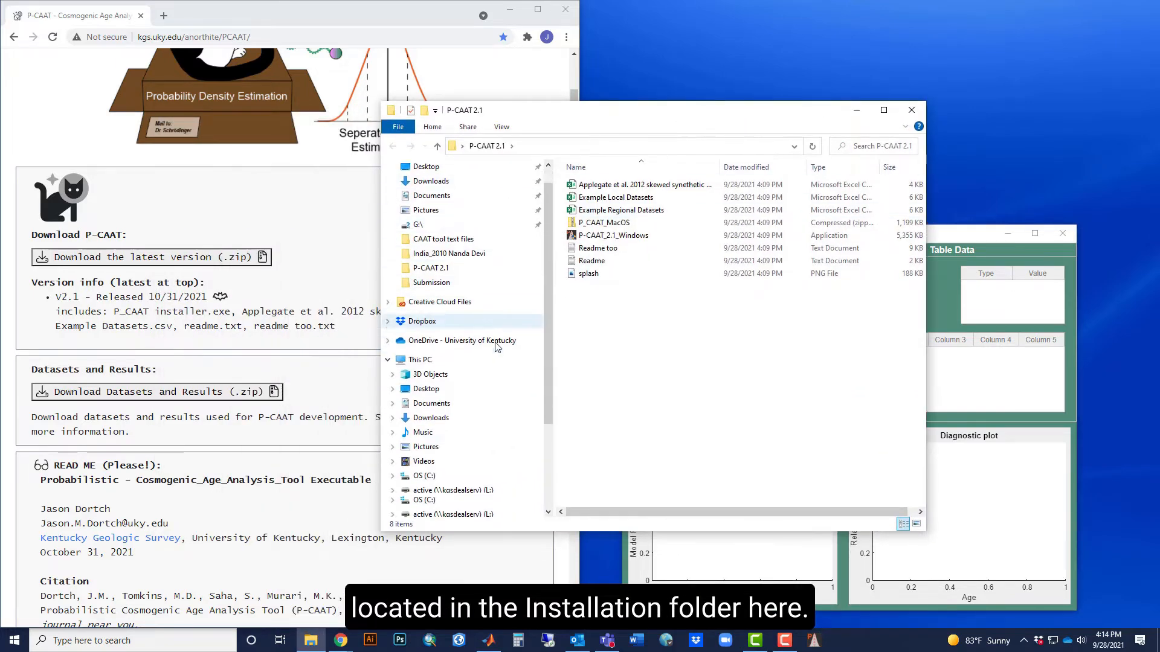
{"action": "scroll", "coordinate": [489, 341], "scroll_direction": "down", "scroll_amount": 2}
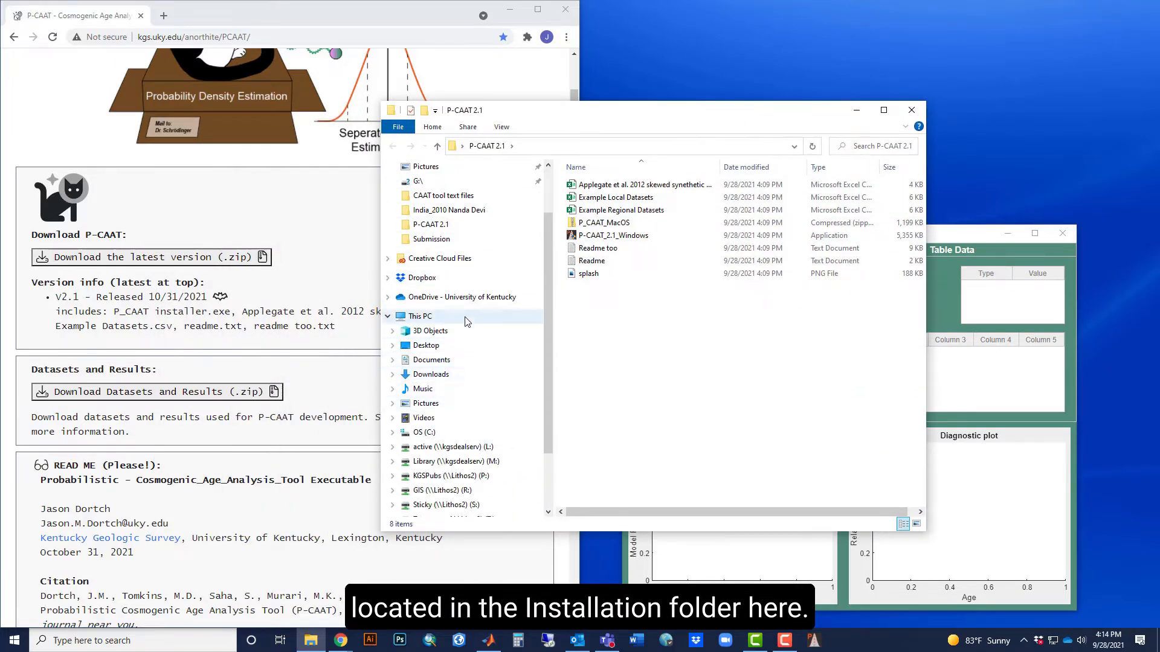
{"action": "left_click", "coordinate": [465, 433]}
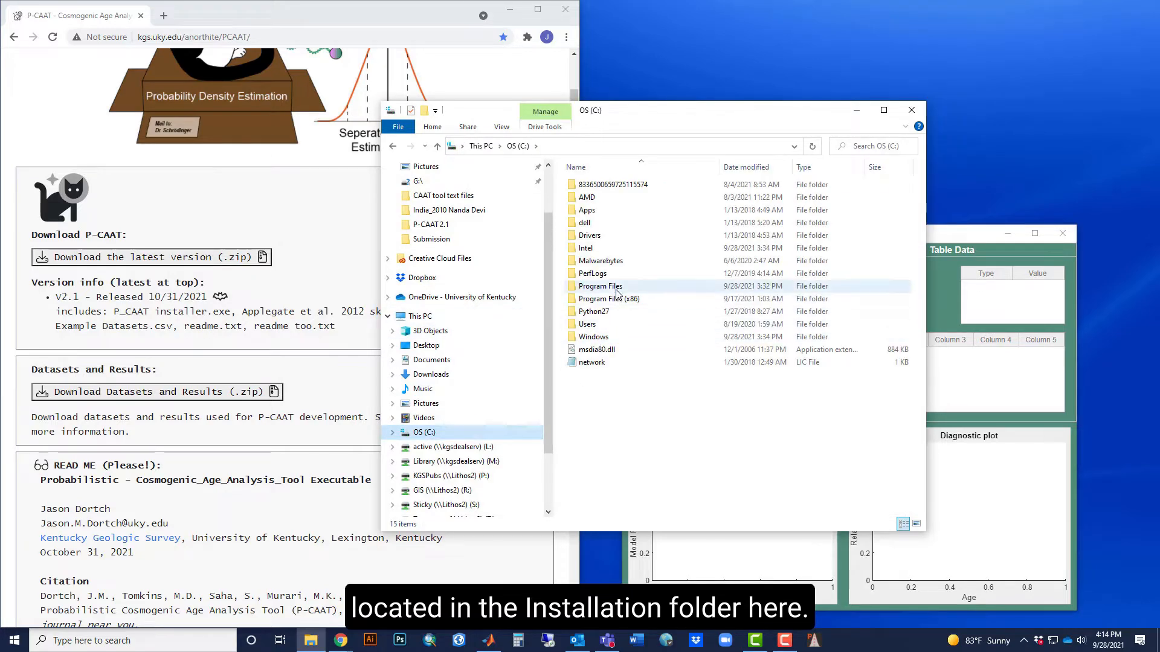
{"action": "double_click", "coordinate": [617, 291]}
{"action": "scroll", "coordinate": [612, 355], "scroll_direction": "down", "scroll_amount": 5}
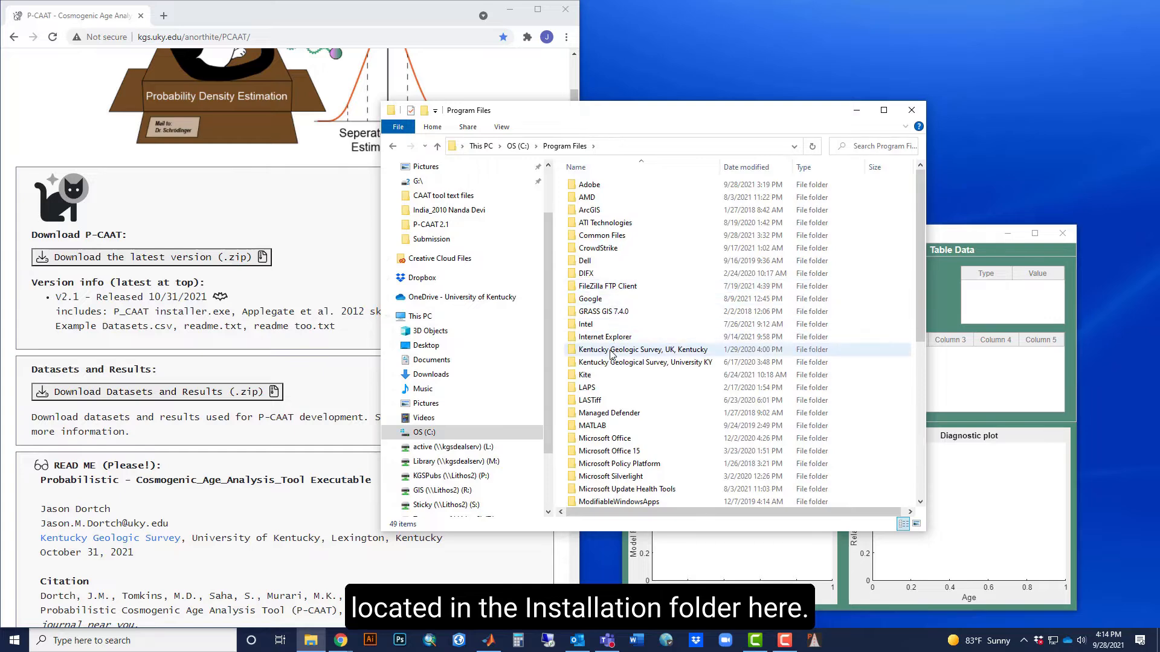
{"action": "scroll", "coordinate": [611, 356], "scroll_direction": "down", "scroll_amount": 1}
{"action": "double_click", "coordinate": [610, 363]}
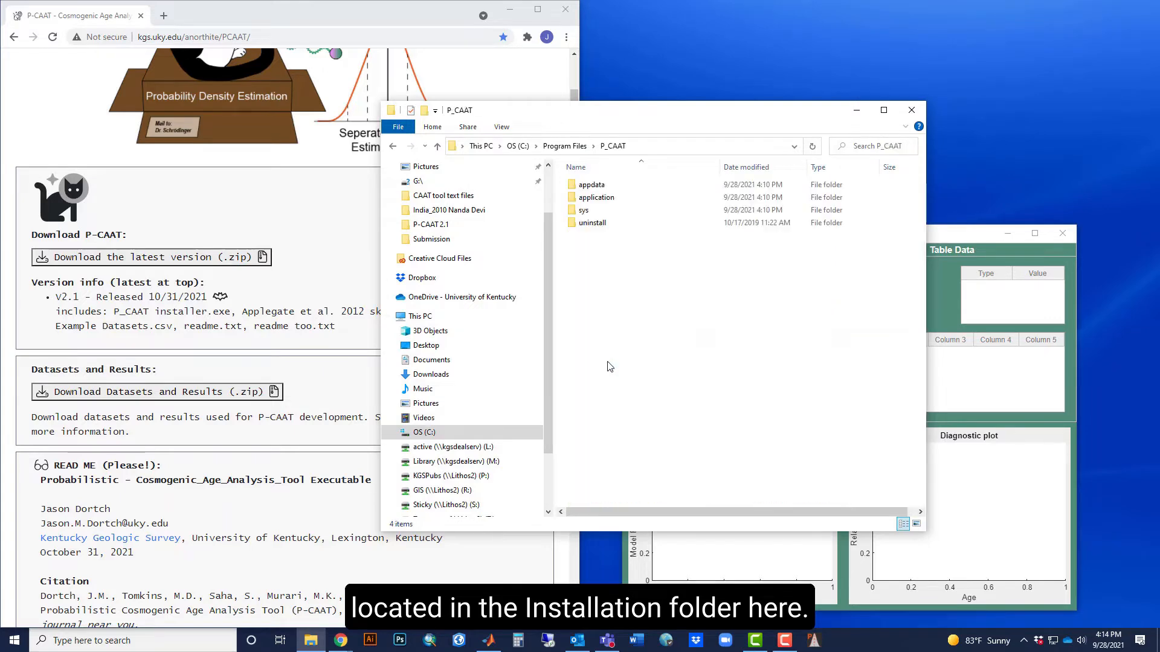
{"action": "double_click", "coordinate": [609, 198]}
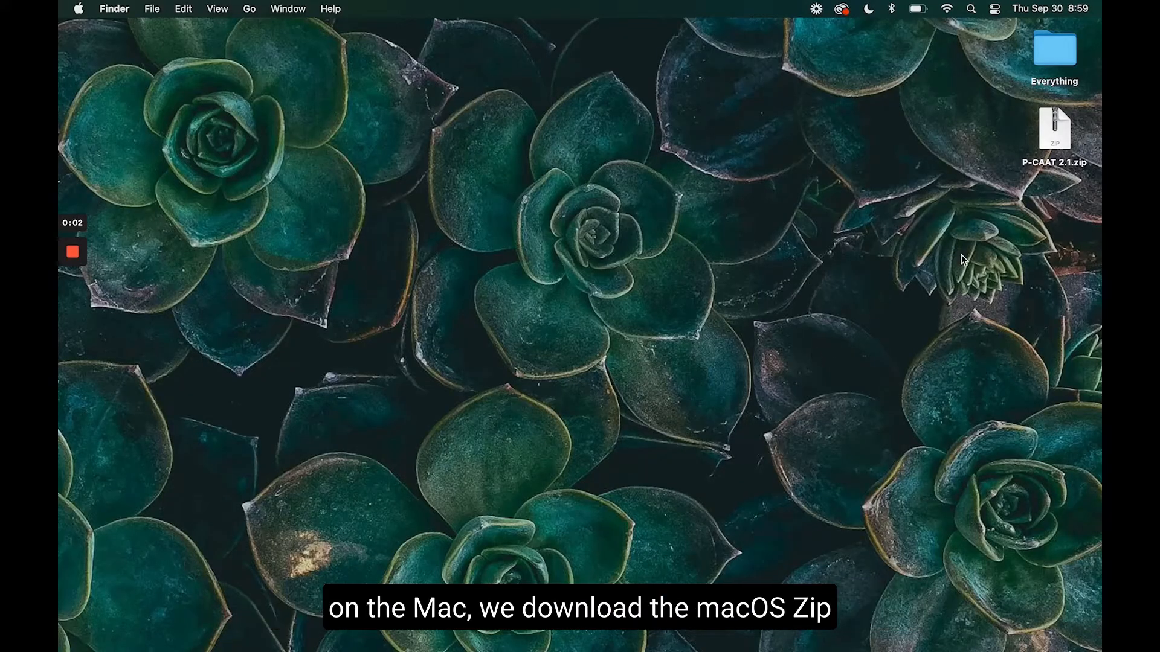
Extract P-CAAT 2.1.zip and its P_CAAT_MacOS.zip, move the P-CAAT_MacOS installer to the desktop, and close the folder window.
{"action": "double_click", "coordinate": [1058, 144]}
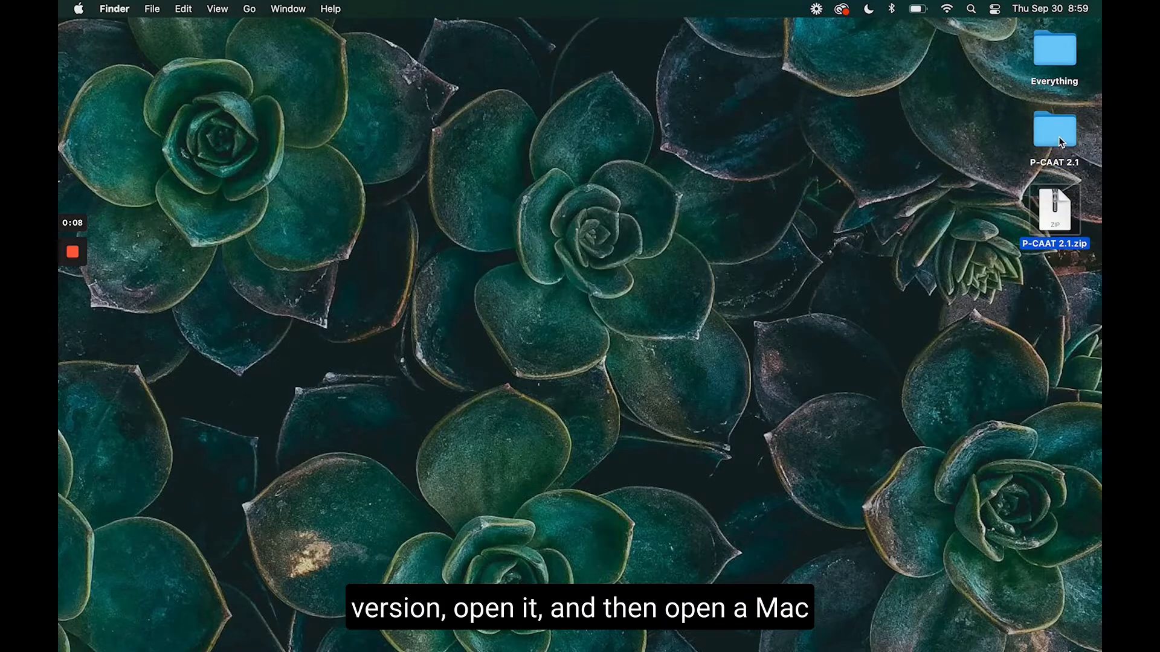
{"action": "double_click", "coordinate": [1058, 137]}
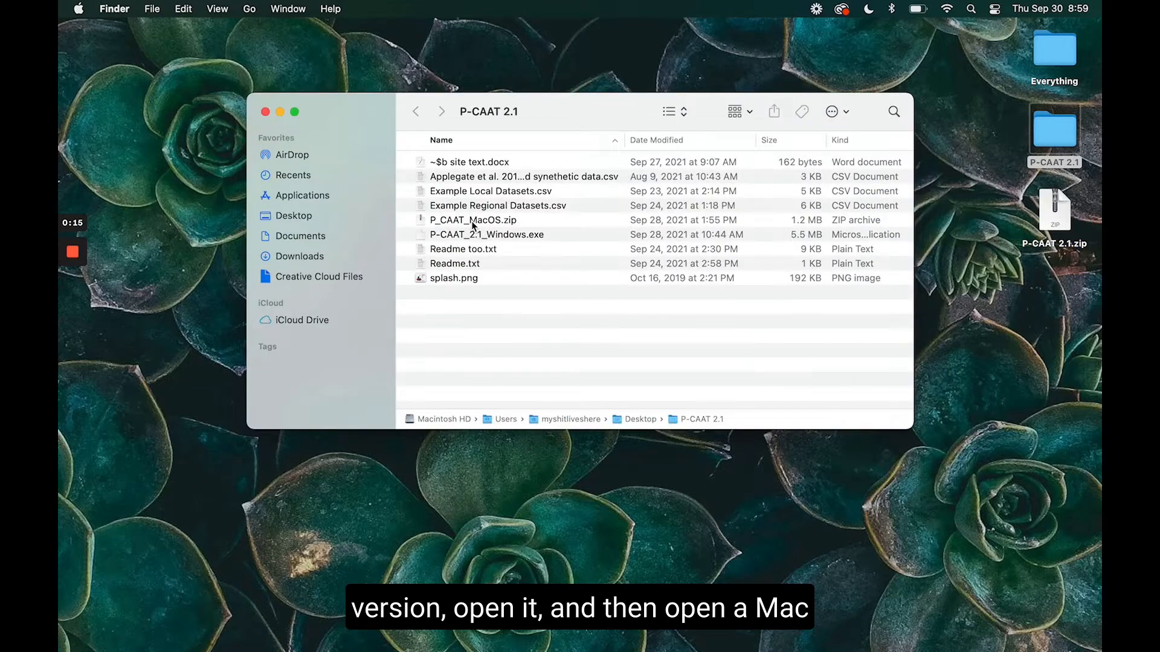
{"action": "double_click", "coordinate": [473, 221]}
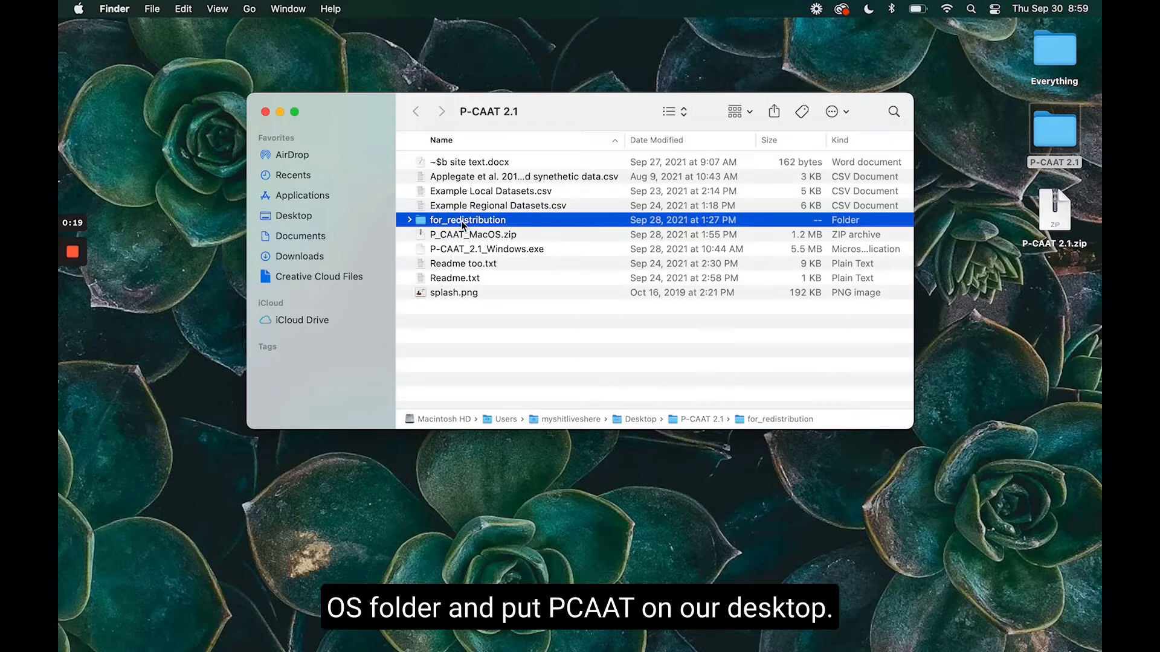
{"action": "double_click", "coordinate": [462, 221]}
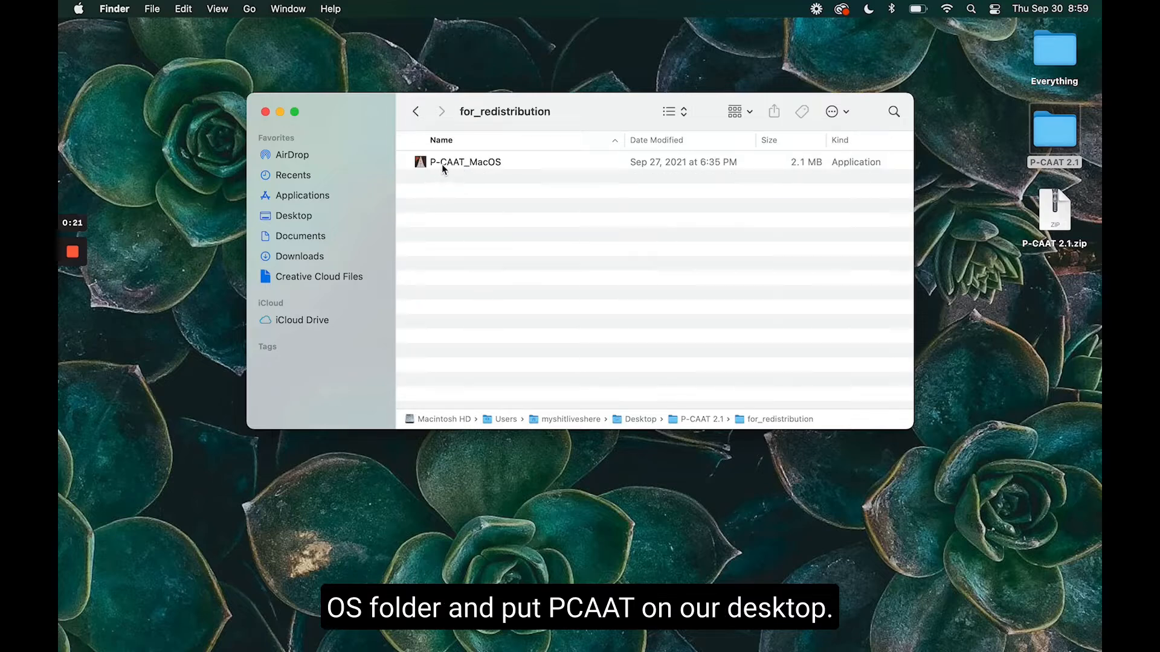
{"action": "left_click_drag", "start_coordinate": [441, 164], "coordinate": [689, 521]}
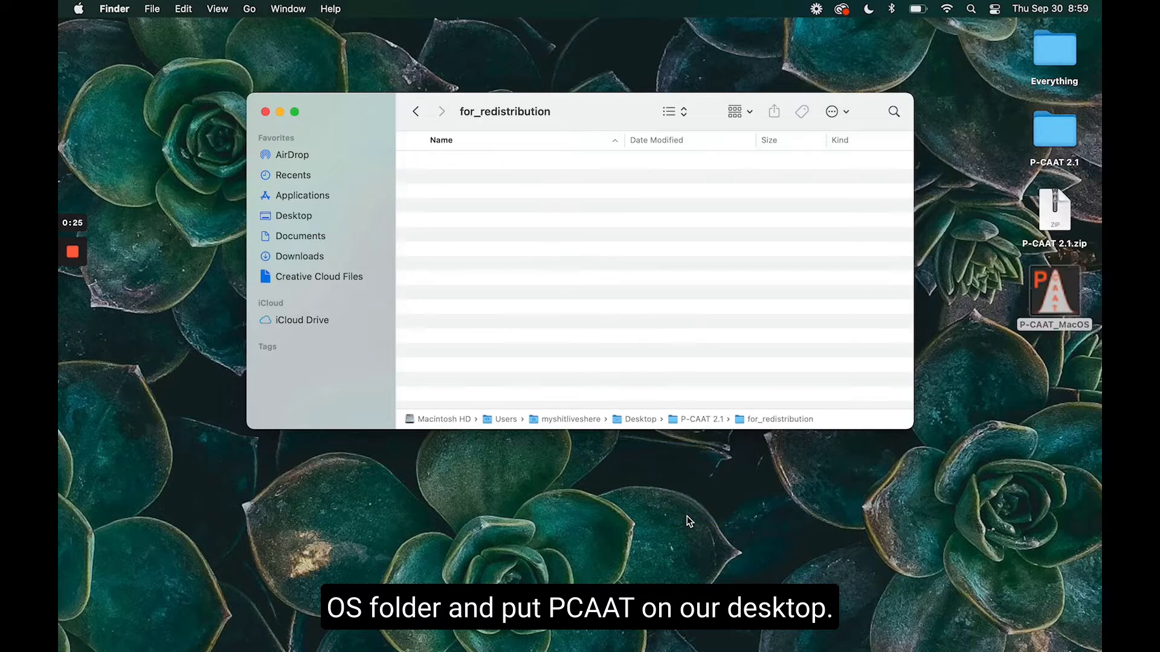
{"action": "left_click", "coordinate": [266, 111]}
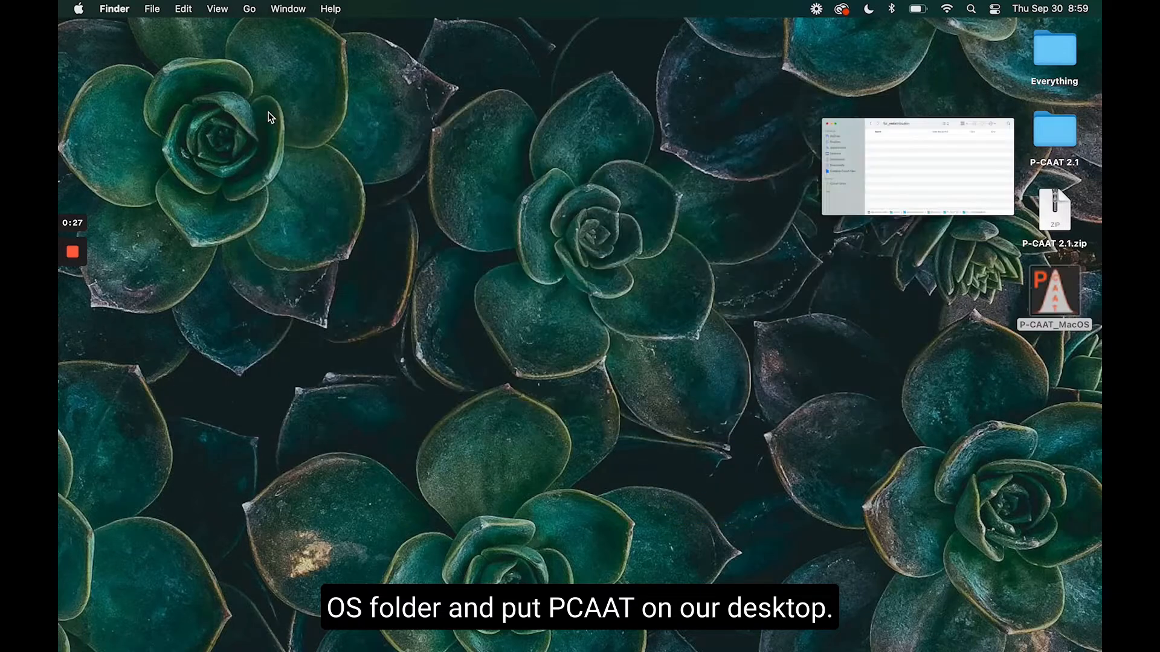
Open the P-CAAT_MacOS installer from the desktop, overriding the macOS block on unverified developers.
{"action": "double_click", "coordinate": [1052, 296]}
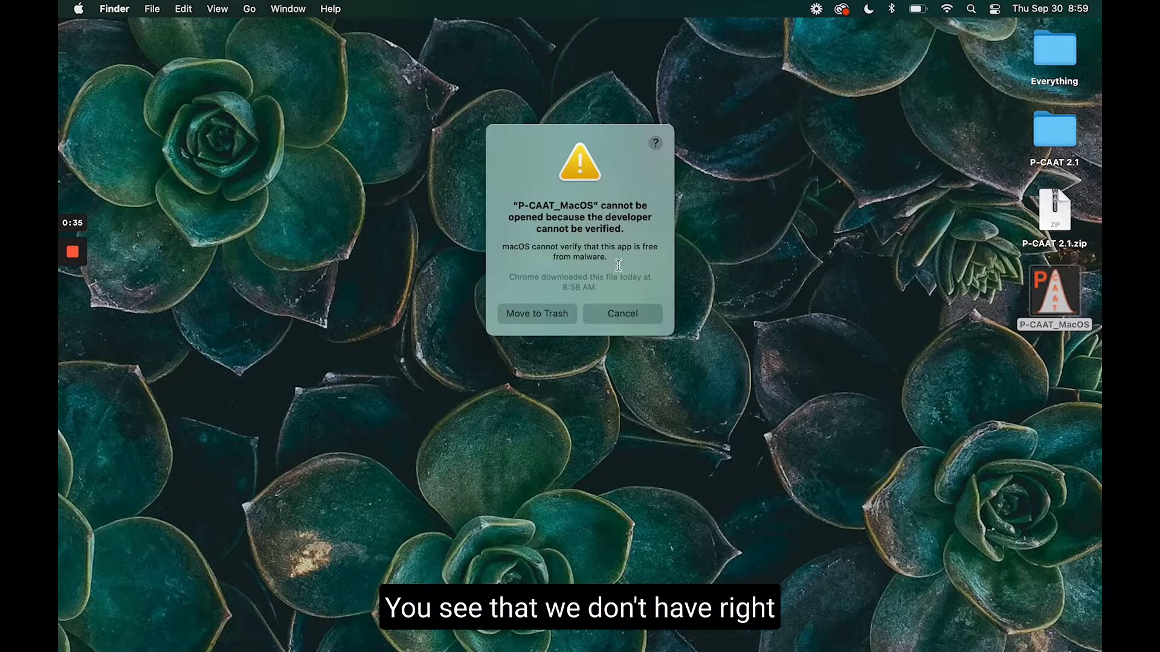
{"action": "left_click", "coordinate": [641, 314]}
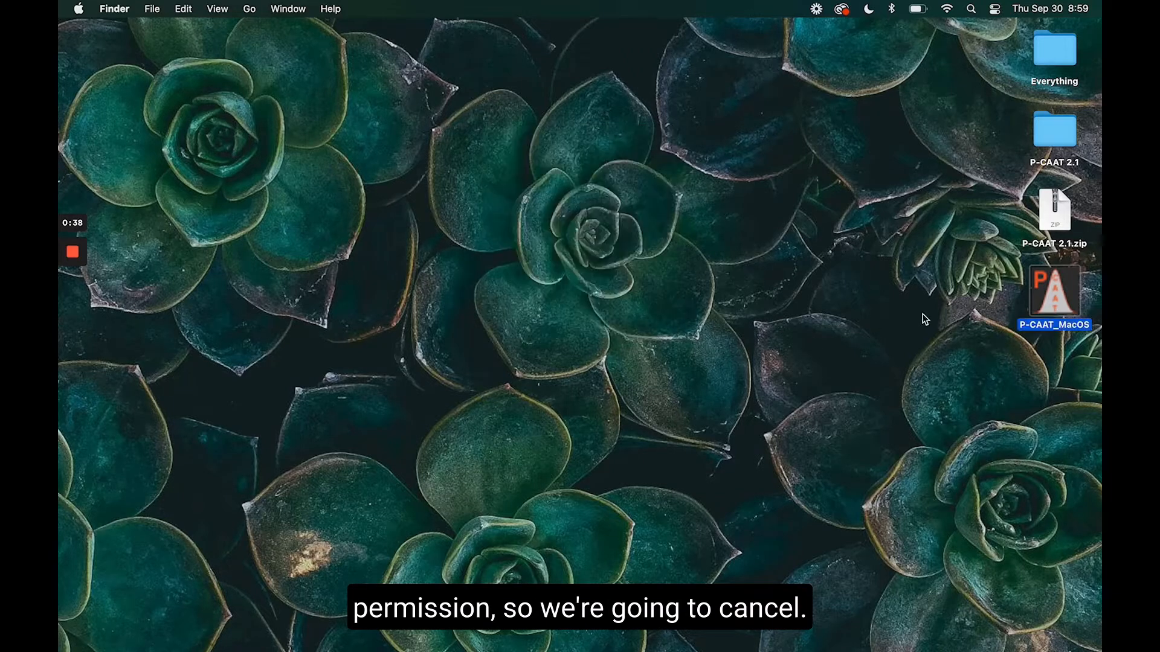
{"action": "right_click", "coordinate": [1046, 303]}
{"action": "left_click", "coordinate": [1012, 313]}
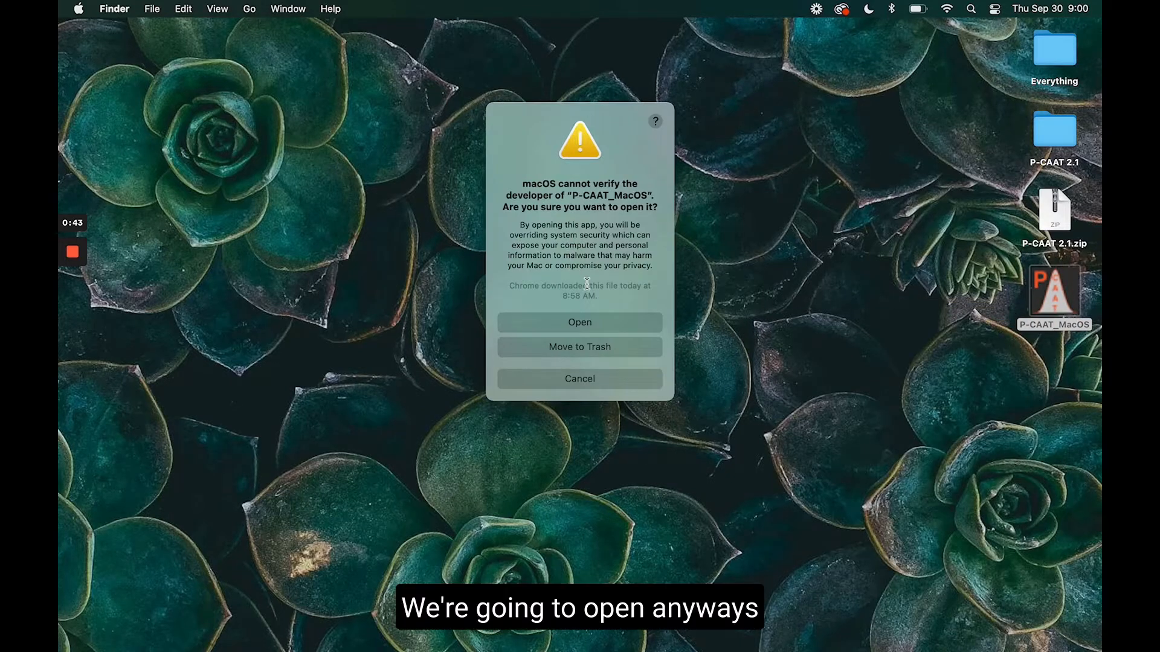
{"action": "left_click", "coordinate": [593, 324]}
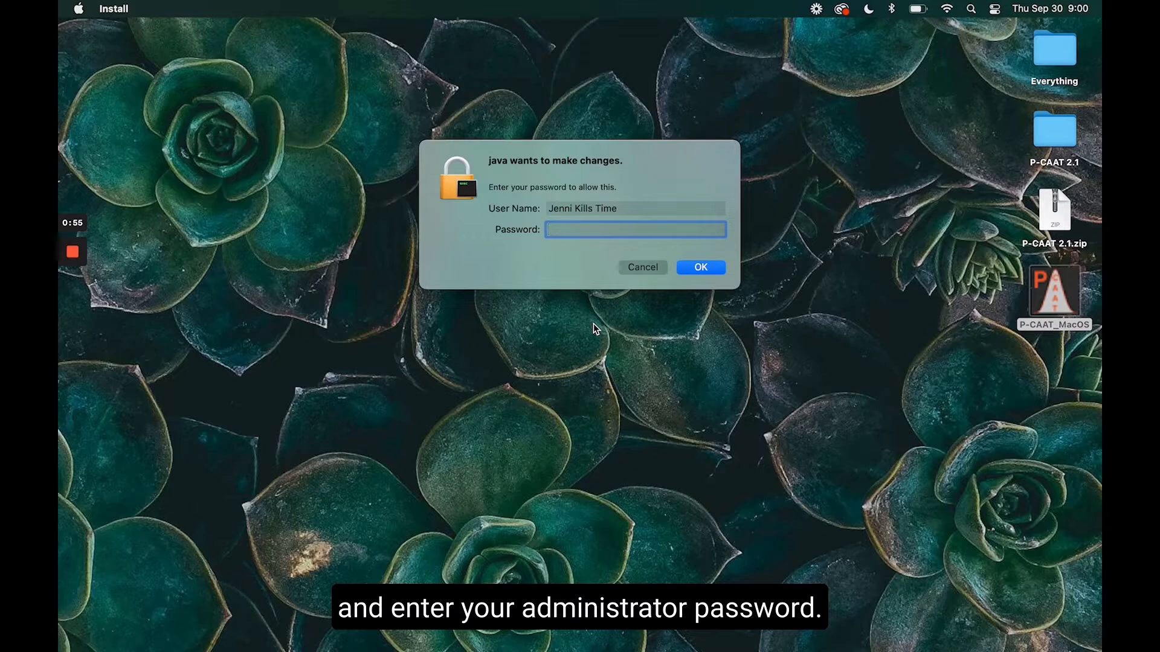
Authorize the installer's changes by entering the administrator password.
{"action": "type", "text": "•••••"}
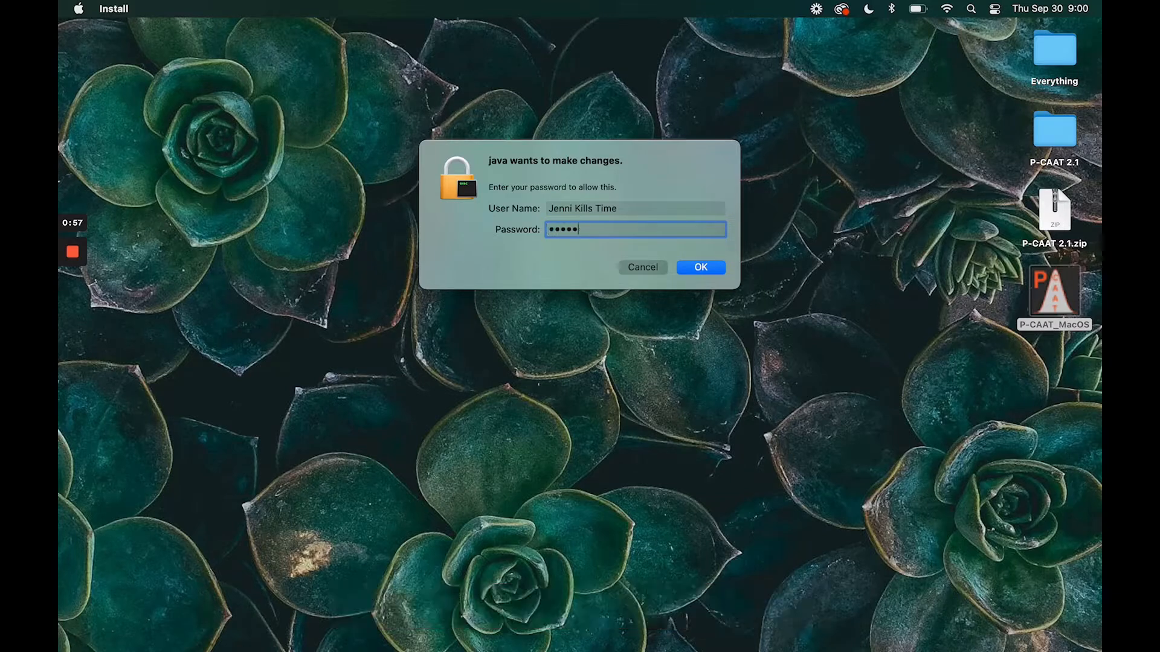
{"action": "type", "text": "•••"}
{"action": "left_click", "coordinate": [700, 267]}
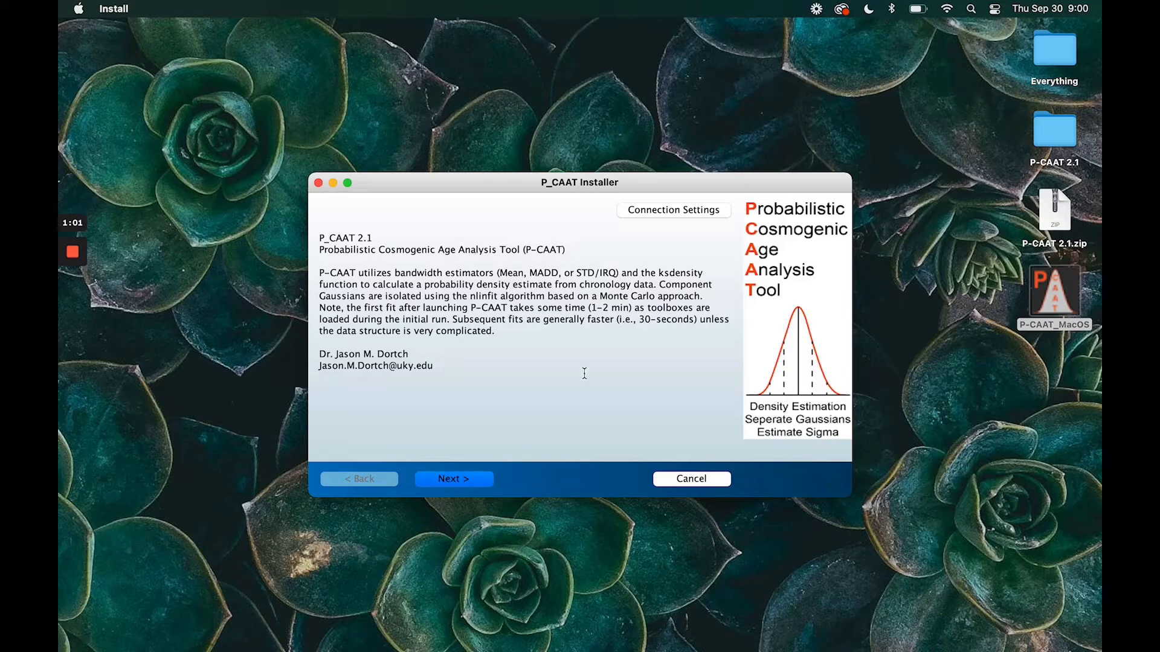
Install P_CAAT with the default folders /Applications/P_CAAT and /Applications/MATLAB/MATLAB_Runtime, look through the liability waiver, and finish the installer.
{"action": "left_click", "coordinate": [471, 485]}
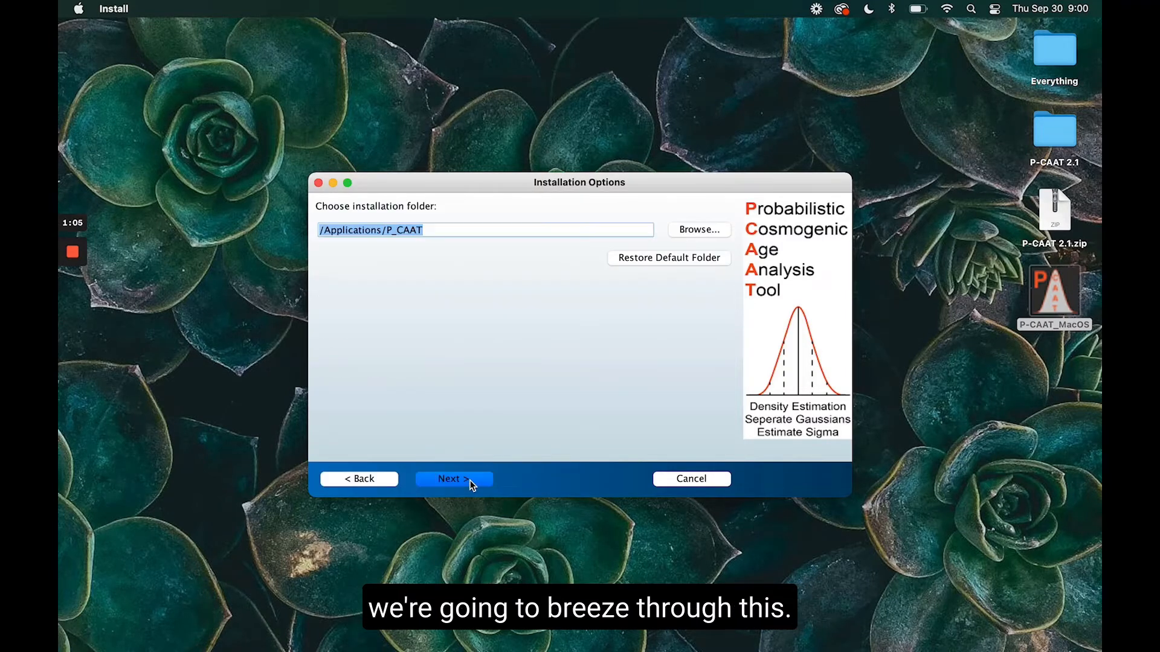
{"action": "left_click", "coordinate": [472, 485]}
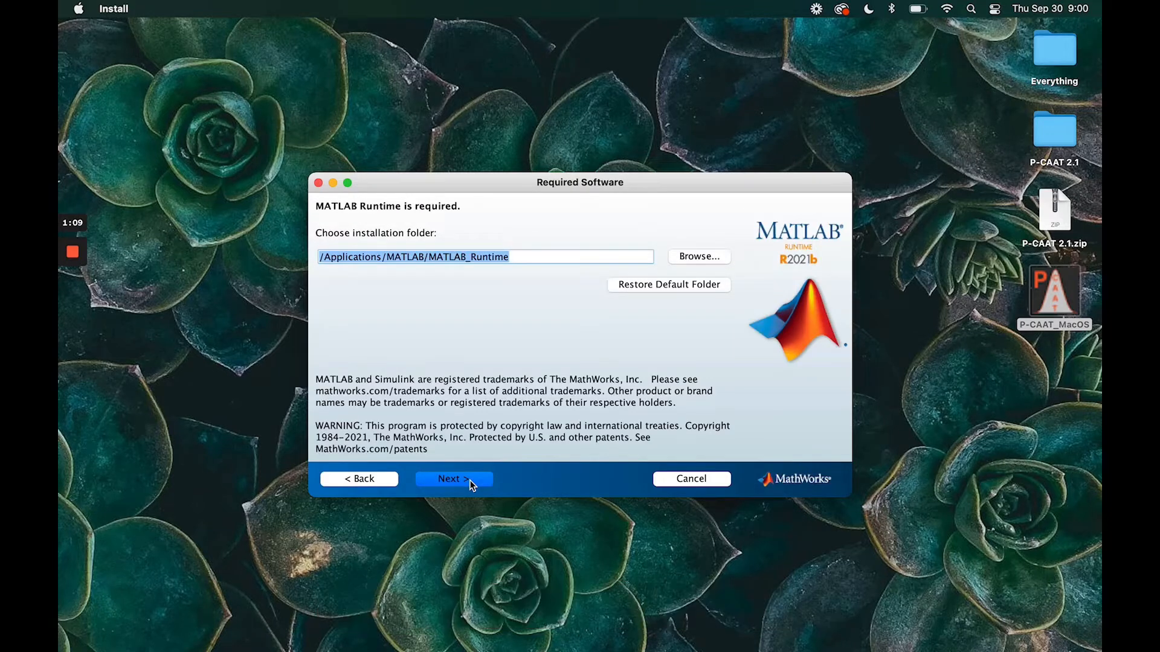
{"action": "left_click", "coordinate": [471, 485]}
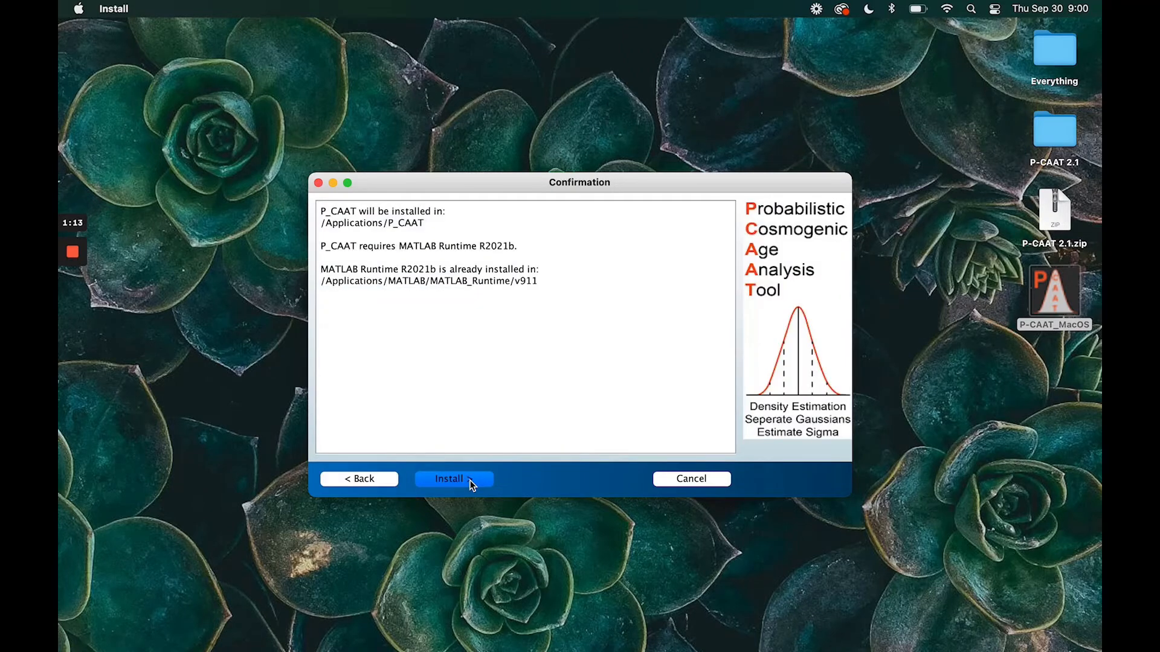
{"action": "left_click", "coordinate": [472, 484]}
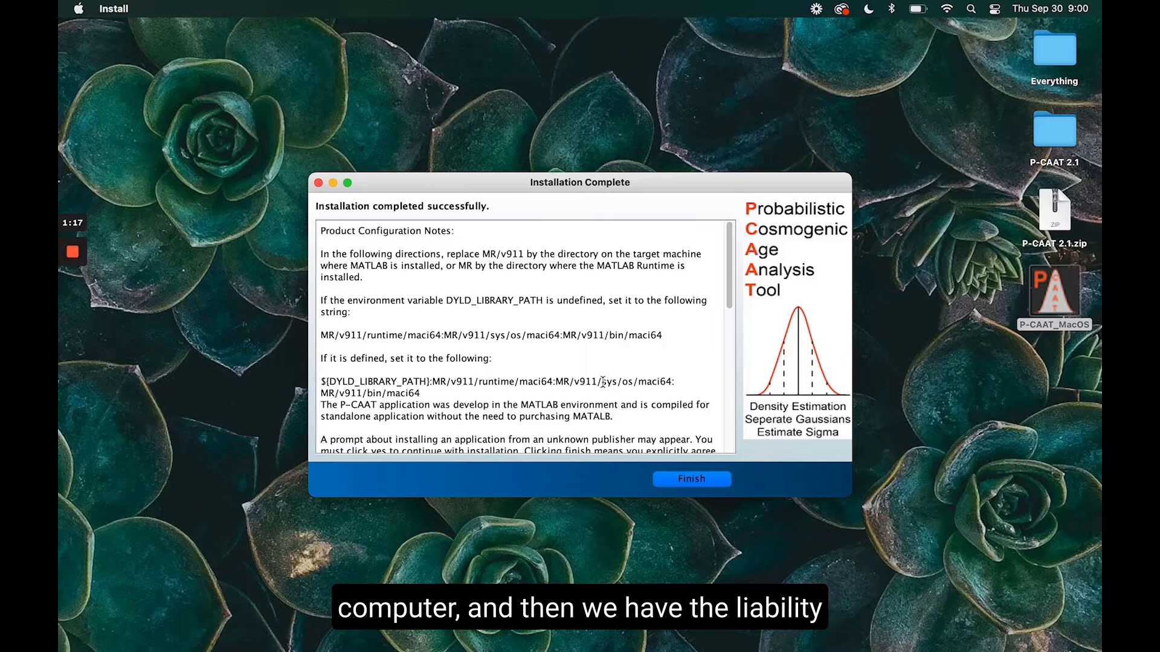
{"action": "scroll", "coordinate": [602, 383], "scroll_direction": "down", "scroll_amount": 15}
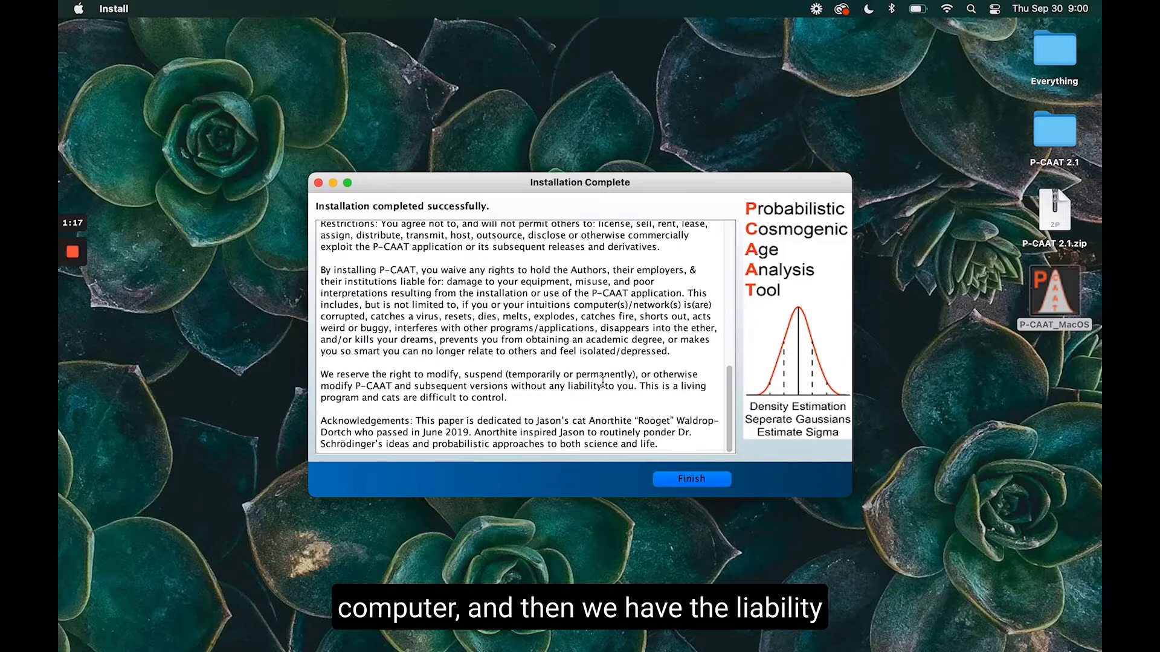
{"action": "left_click", "coordinate": [702, 482]}
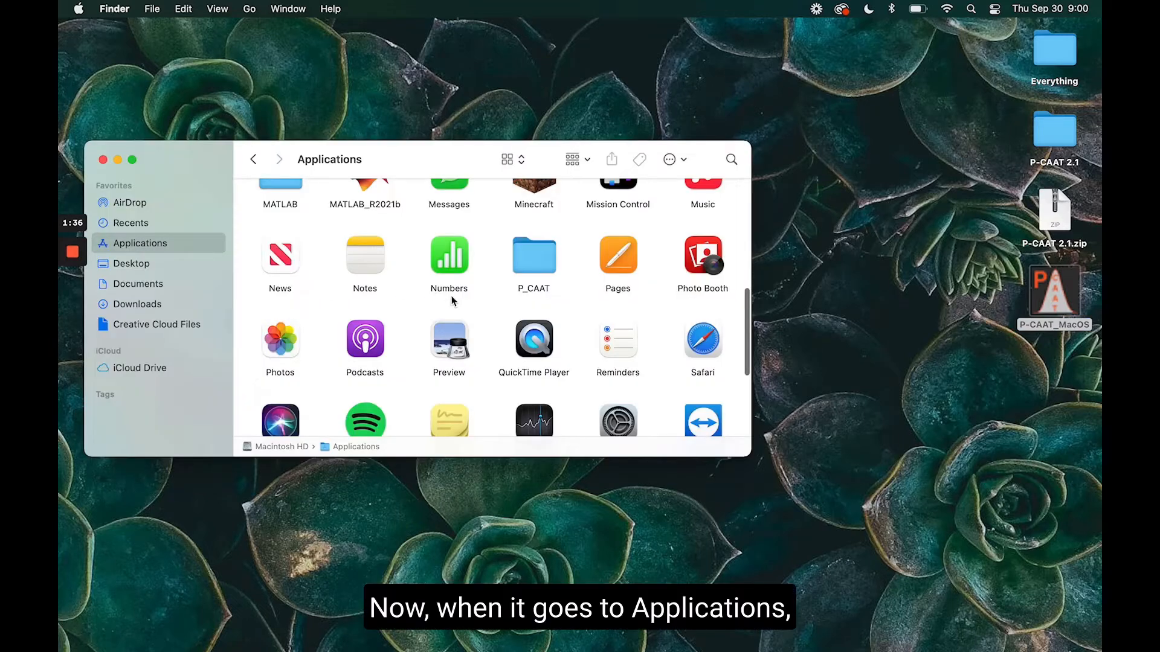
Move the P_CAAT app from the application subfolder of P_CAAT into the main Applications folder and launch it.
{"action": "double_click", "coordinate": [539, 264]}
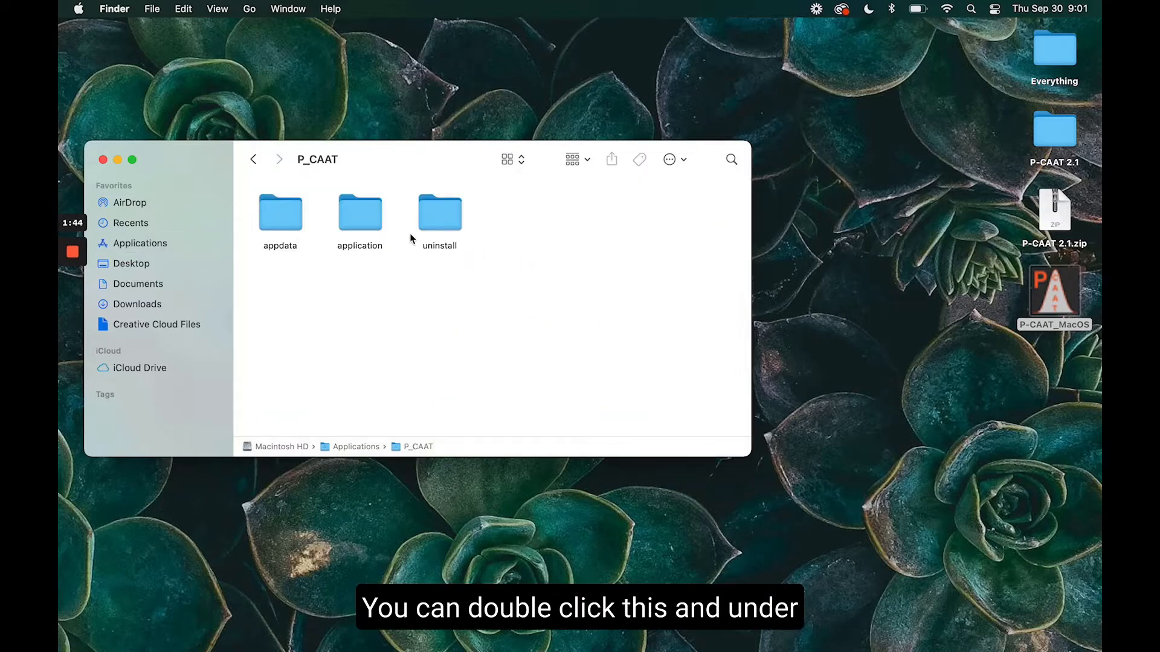
{"action": "double_click", "coordinate": [365, 221]}
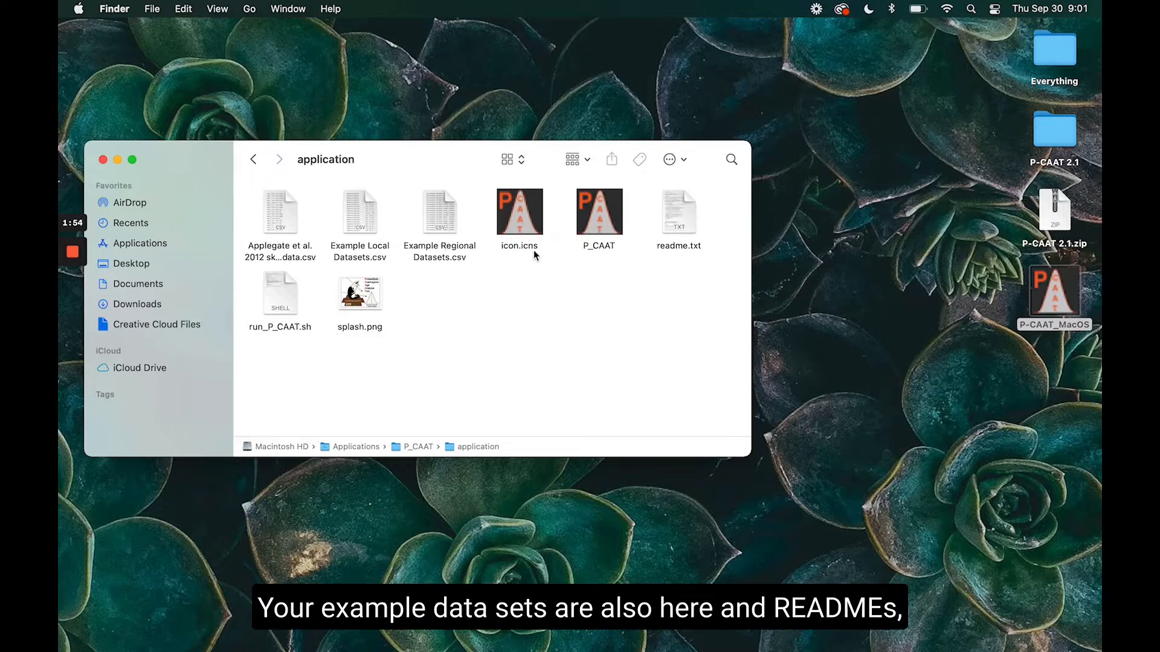
{"action": "left_click_drag", "start_coordinate": [600, 214], "coordinate": [219, 250]}
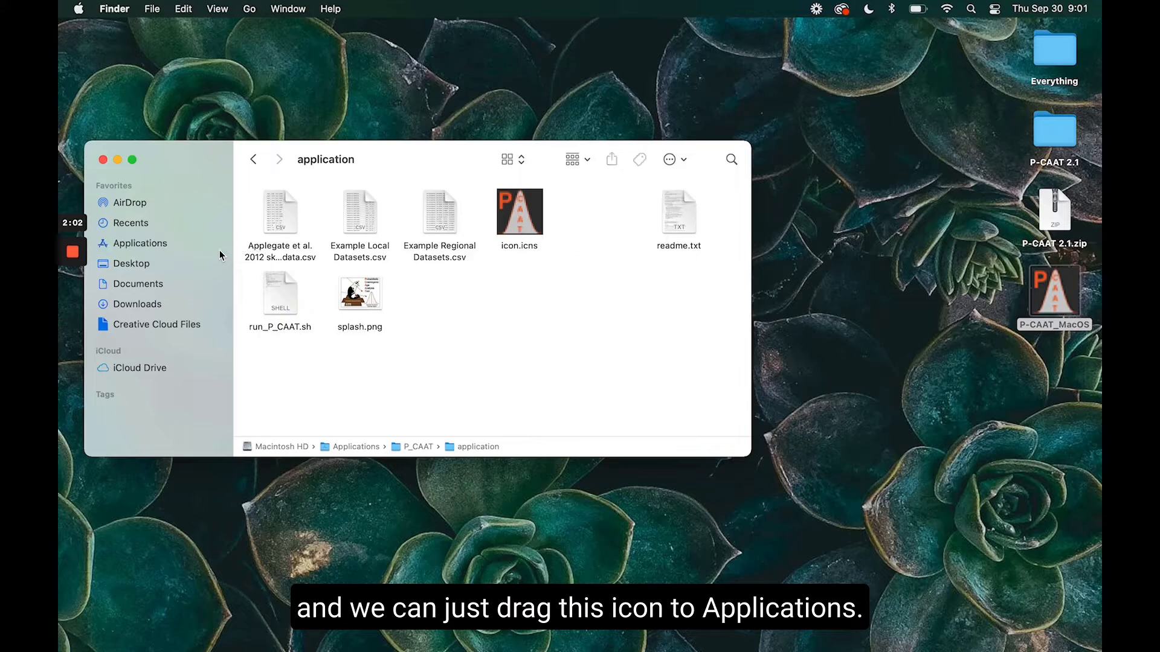
{"action": "left_click", "coordinate": [186, 245]}
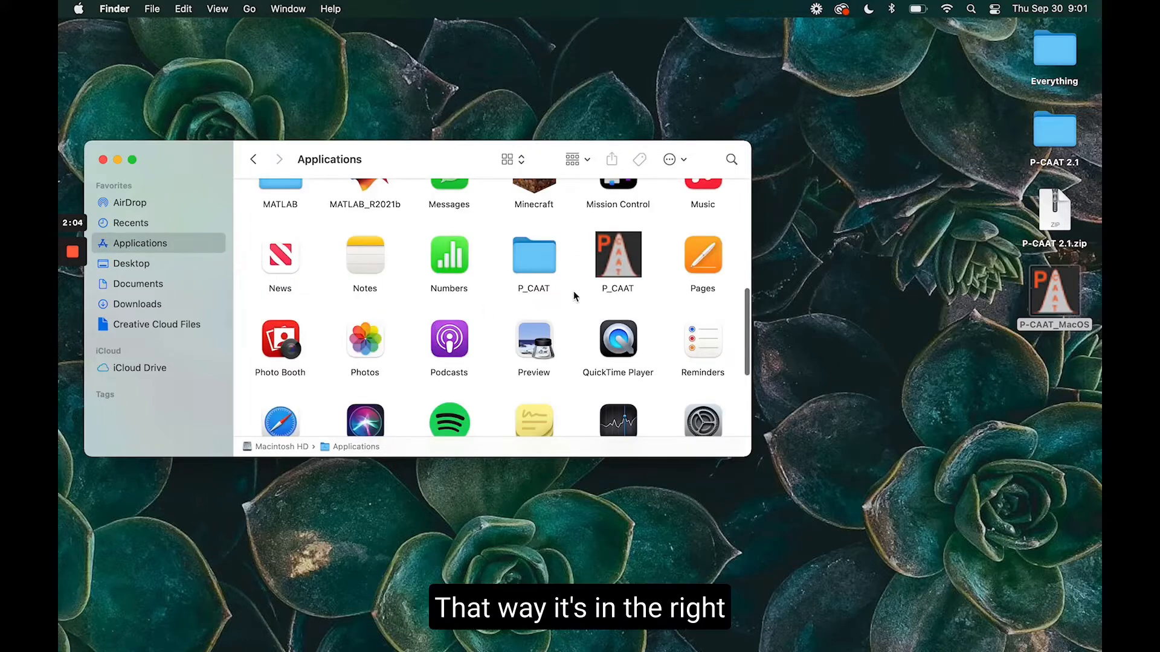
{"action": "left_click", "coordinate": [618, 264]}
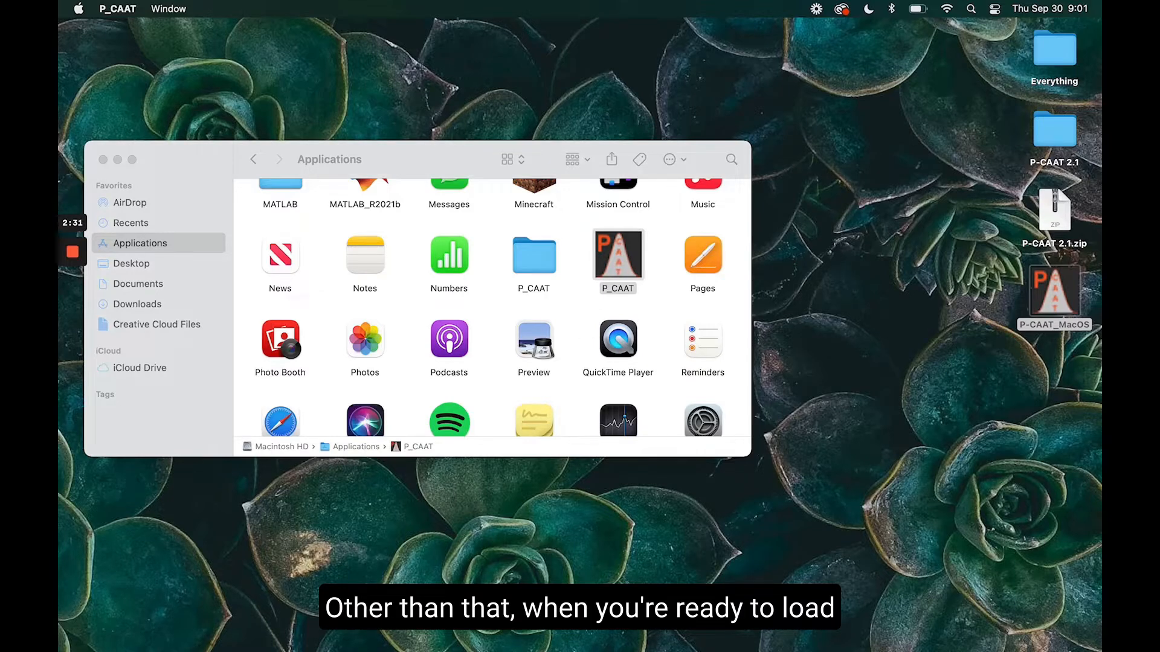
{"action": "mouse_move", "coordinate": [589, 648]}
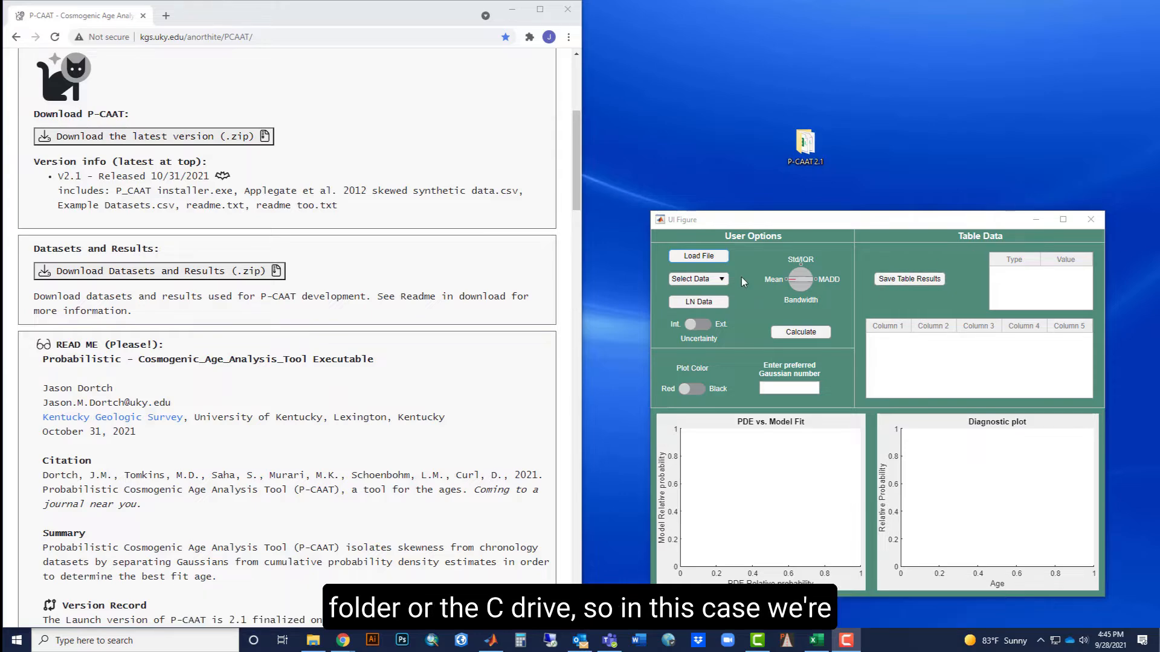
On Windows, load the Applegate et al. 2012 skewed synthetic data file into P-CAAT from the desktop's P-CAAT 2.1 folder.
{"action": "left_click", "coordinate": [713, 261]}
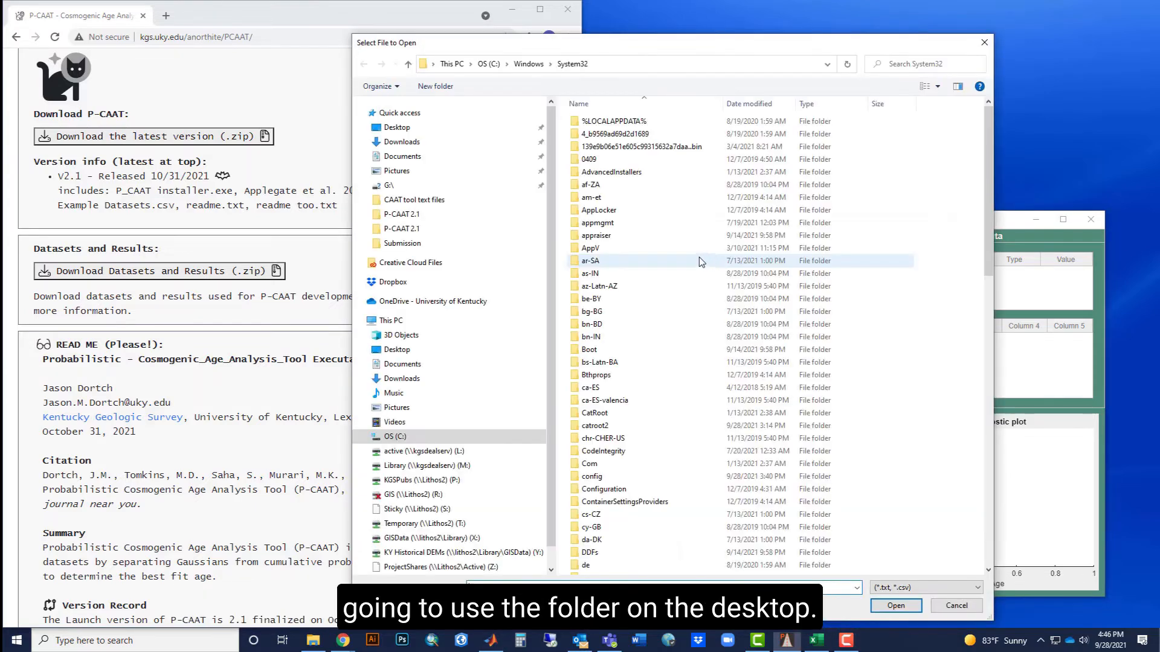
{"action": "left_click", "coordinate": [417, 135]}
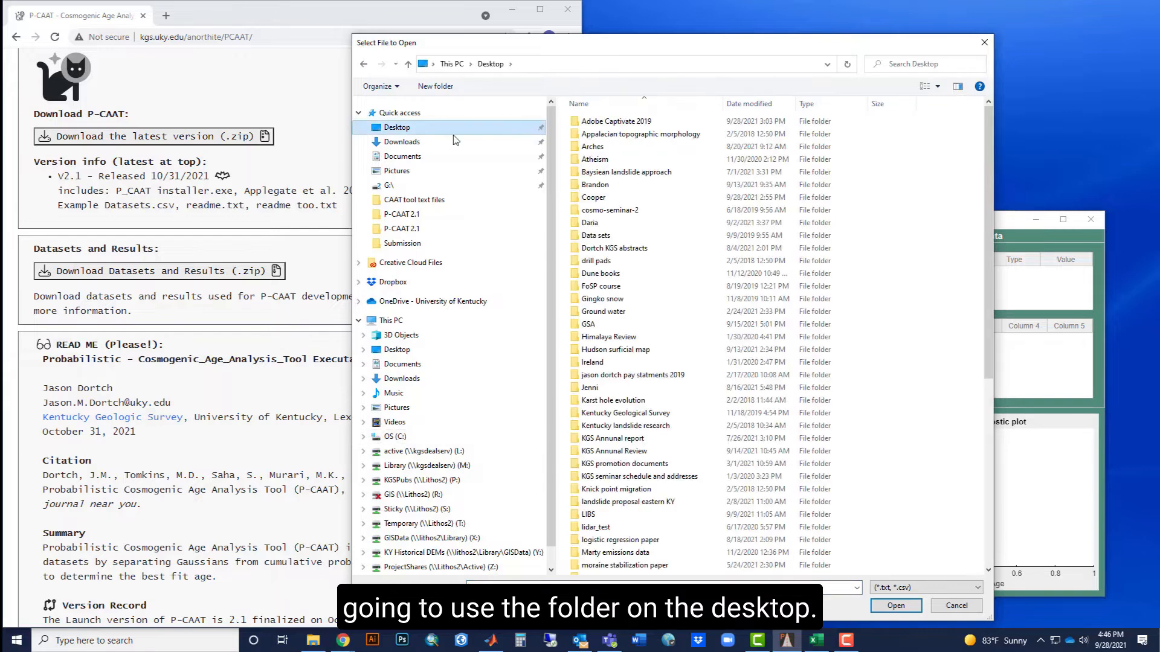
{"action": "scroll", "coordinate": [673, 339], "scroll_direction": "down", "scroll_amount": 3}
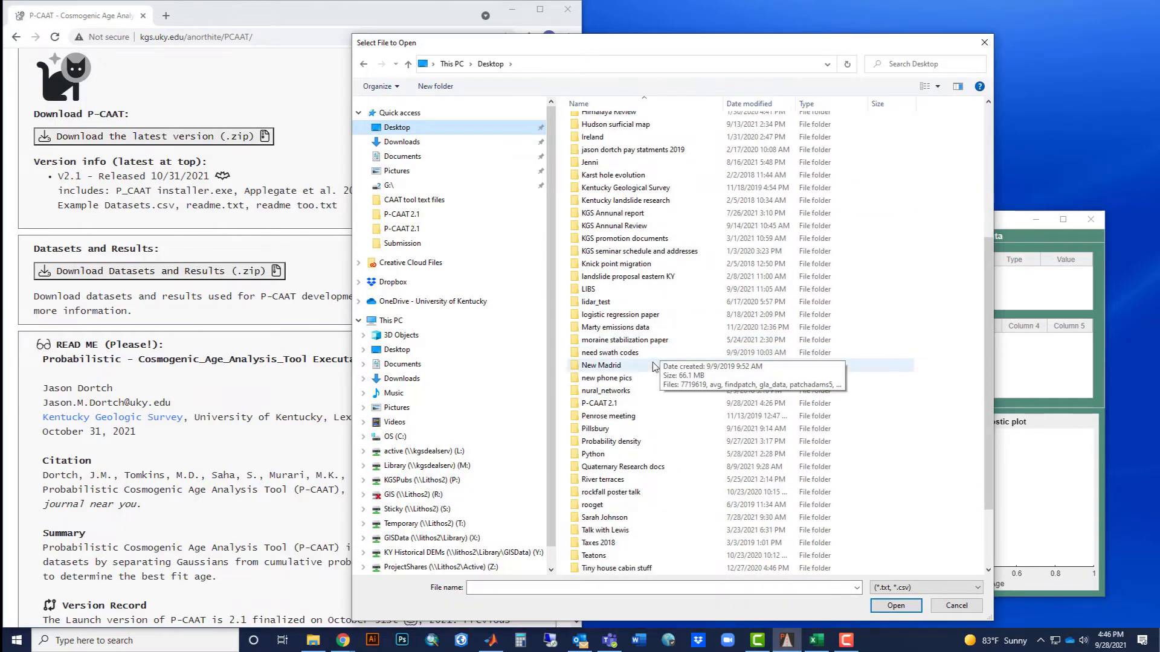
{"action": "double_click", "coordinate": [615, 404]}
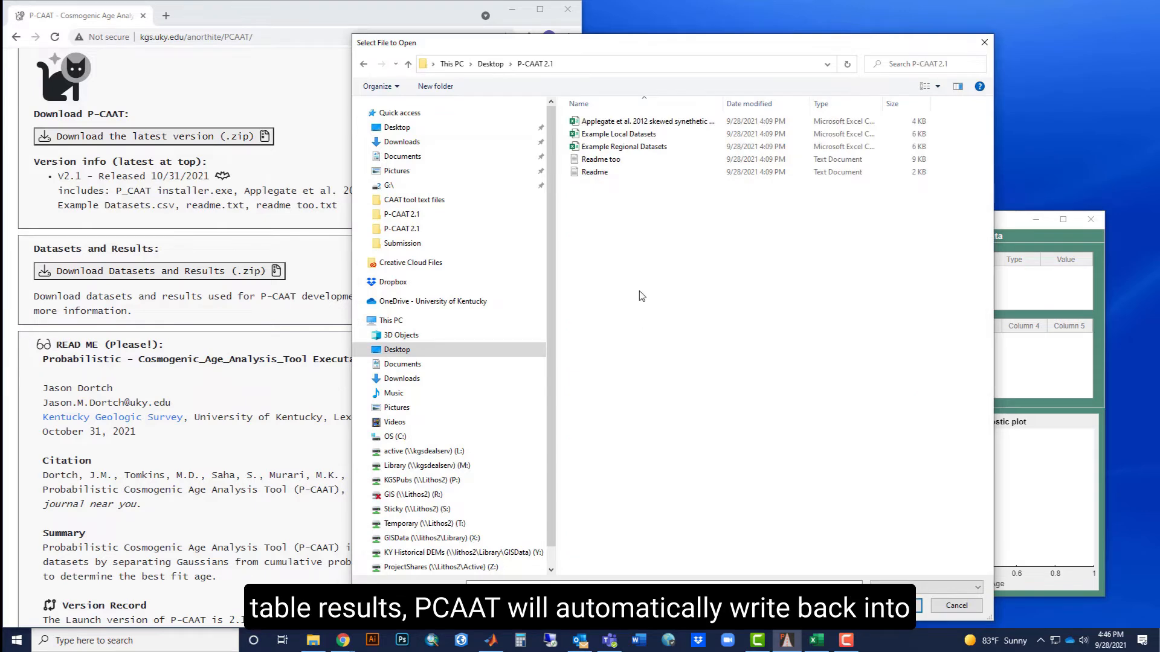
{"action": "left_click", "coordinate": [646, 124]}
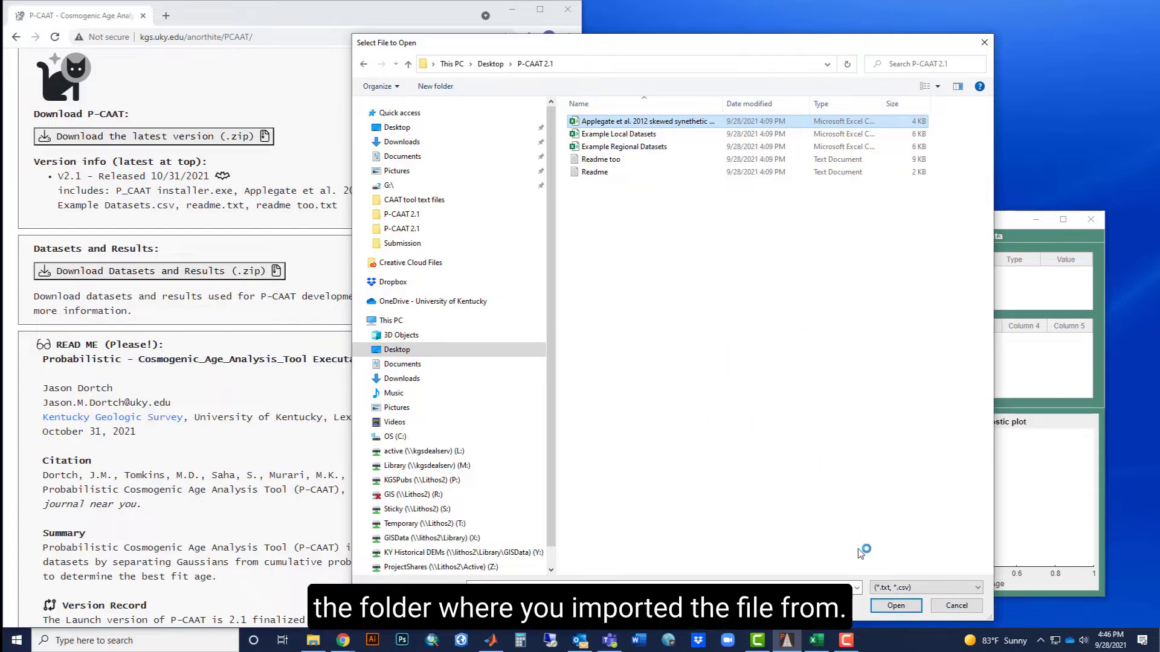
{"action": "left_click", "coordinate": [896, 607]}
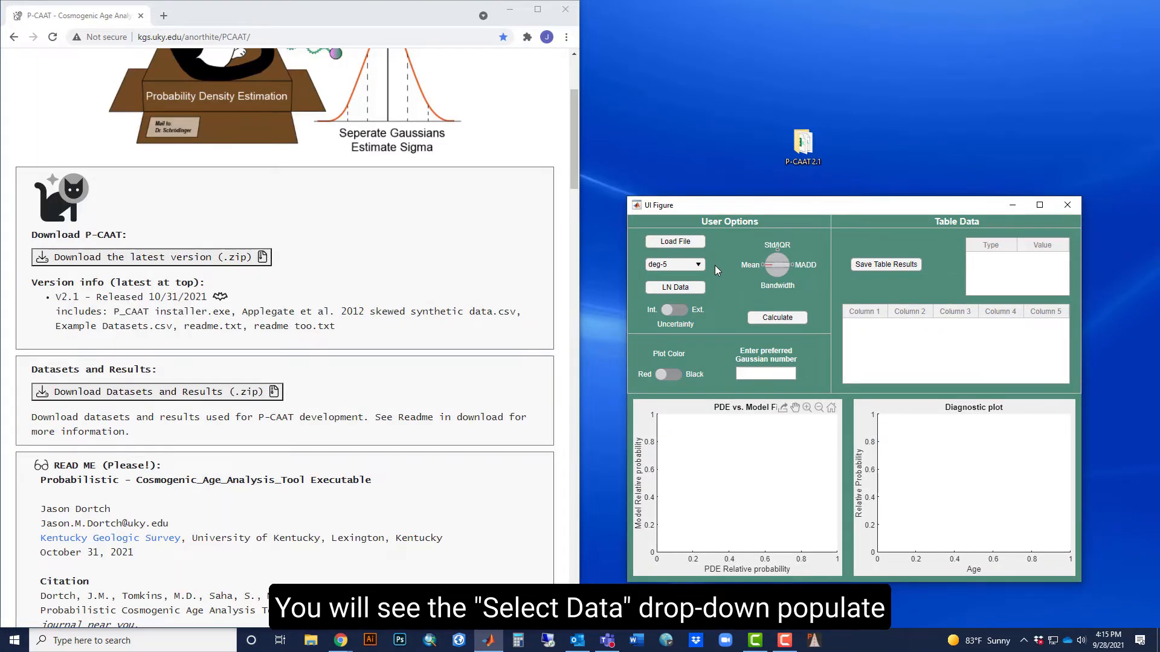
Calculate the fit for the inh-25 dataset with the Mean bandwidth, and move the main data plot window clear of the P-CAAT window.
{"action": "left_click", "coordinate": [698, 264]}
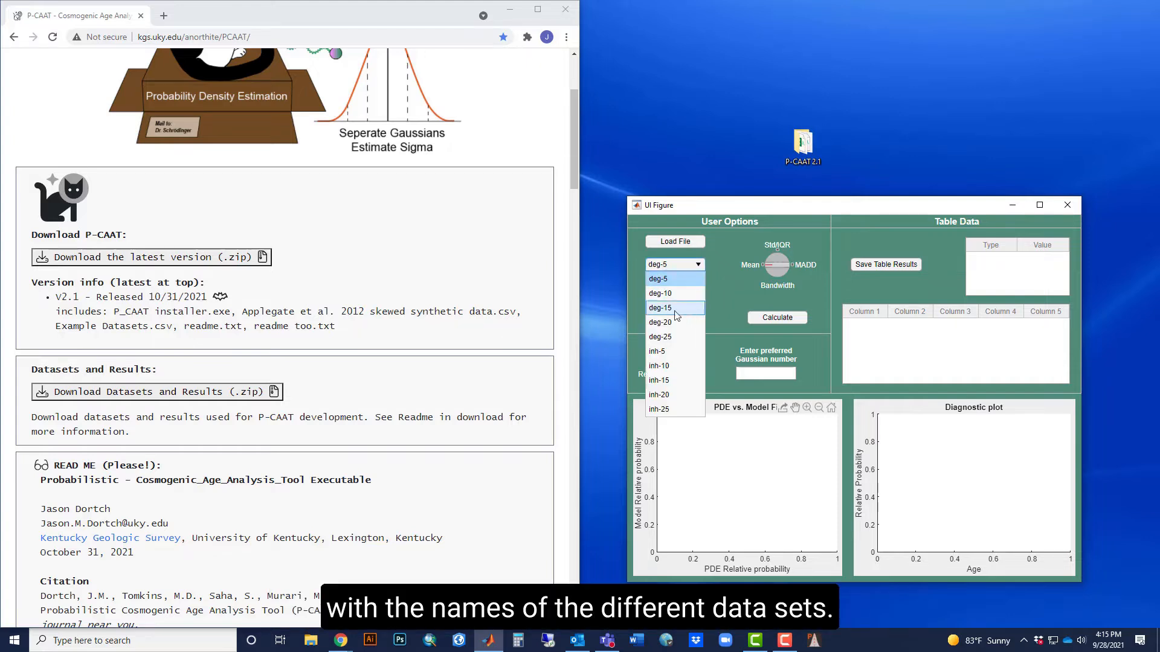
{"action": "left_click", "coordinate": [673, 410]}
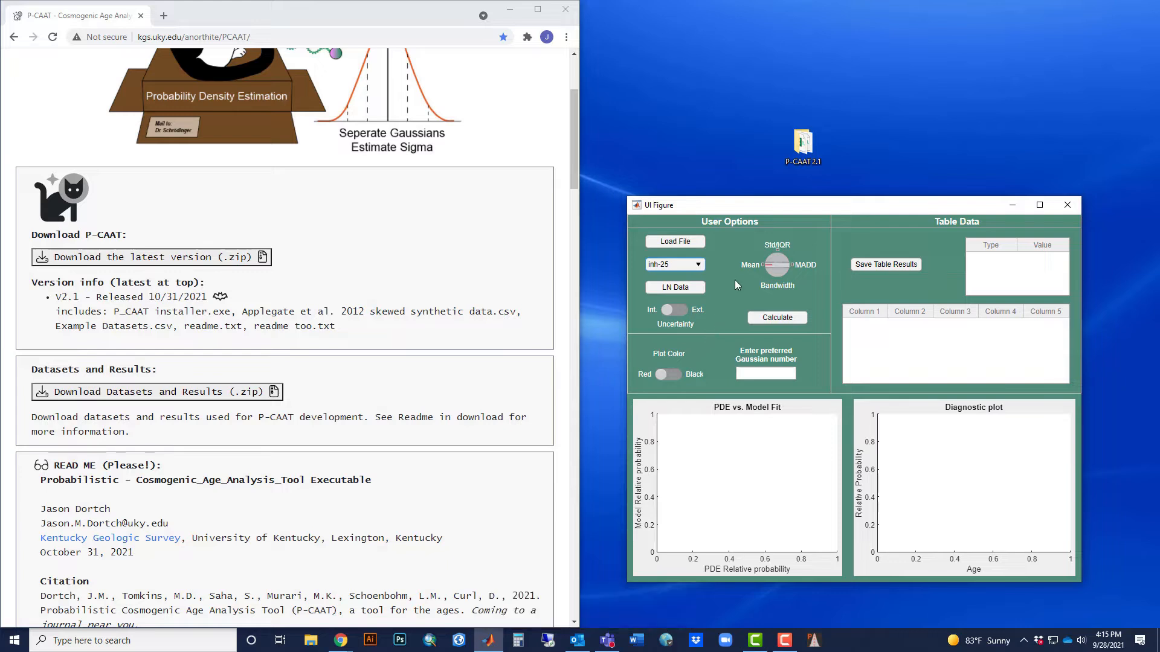
{"action": "left_click", "coordinate": [774, 264]}
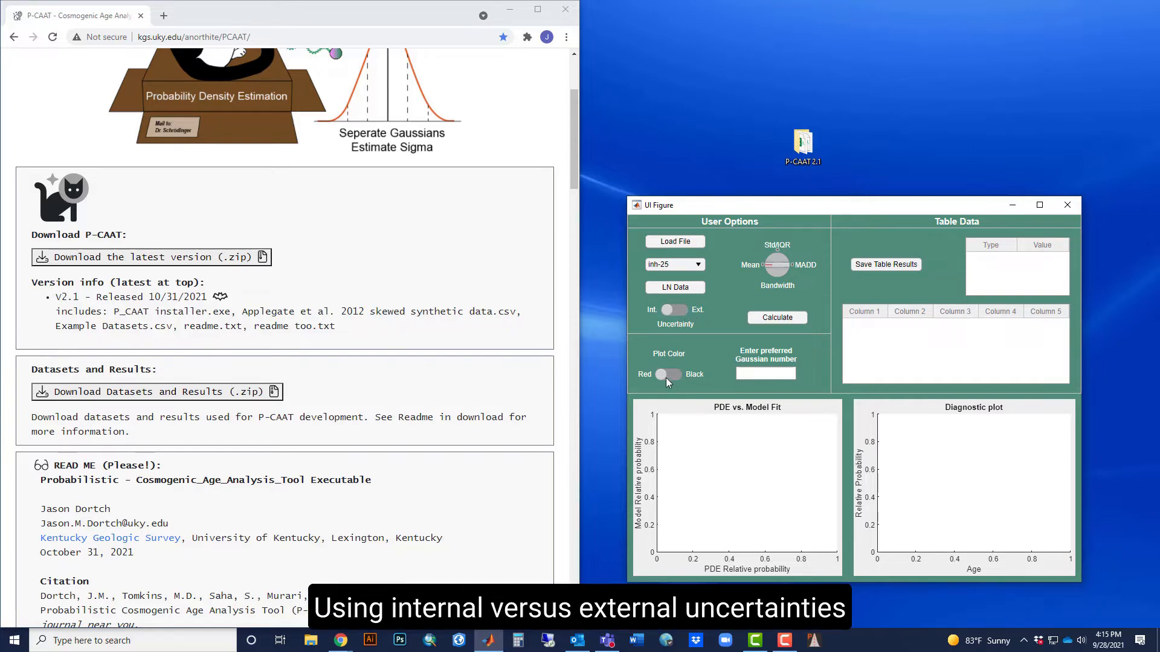
{"action": "left_click", "coordinate": [774, 322]}
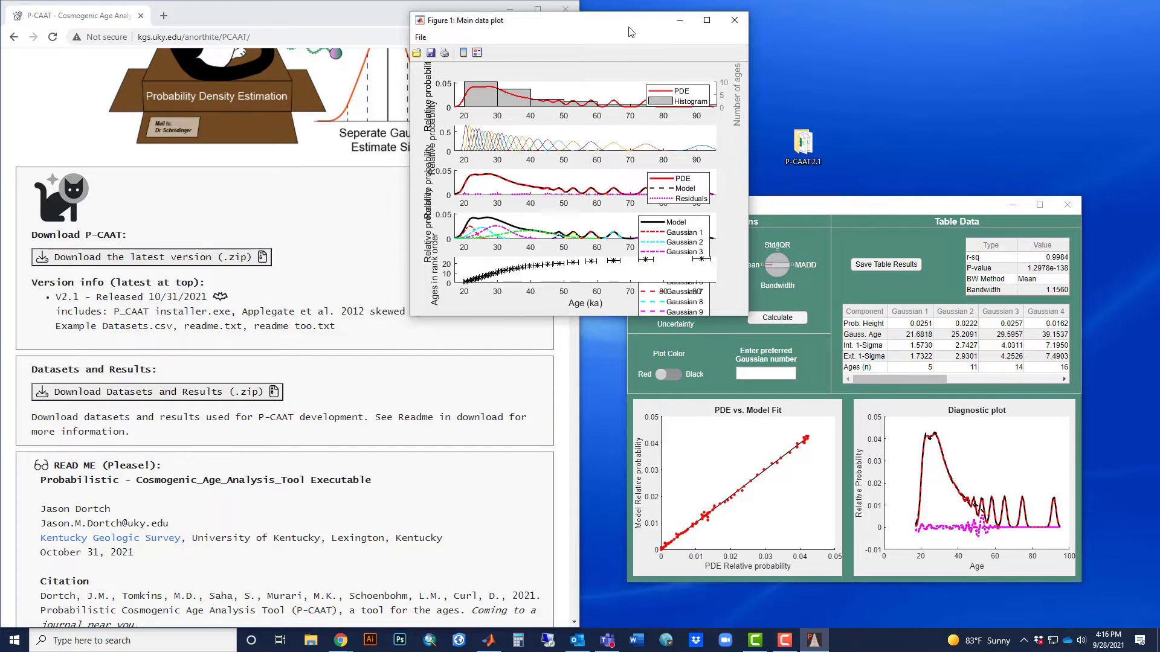
{"action": "left_click_drag", "start_coordinate": [628, 31], "coordinate": [368, 25]}
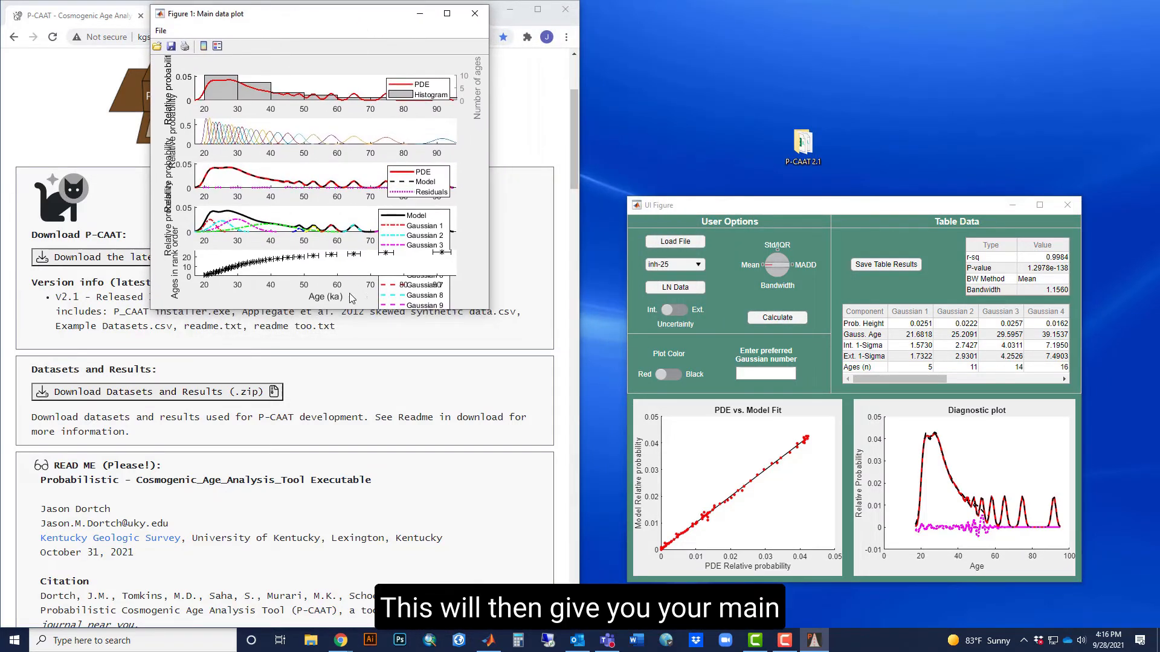
Make the main data plot window taller and move the model and Gaussian legends off the curves.
{"action": "left_click_drag", "start_coordinate": [335, 309], "coordinate": [335, 619]}
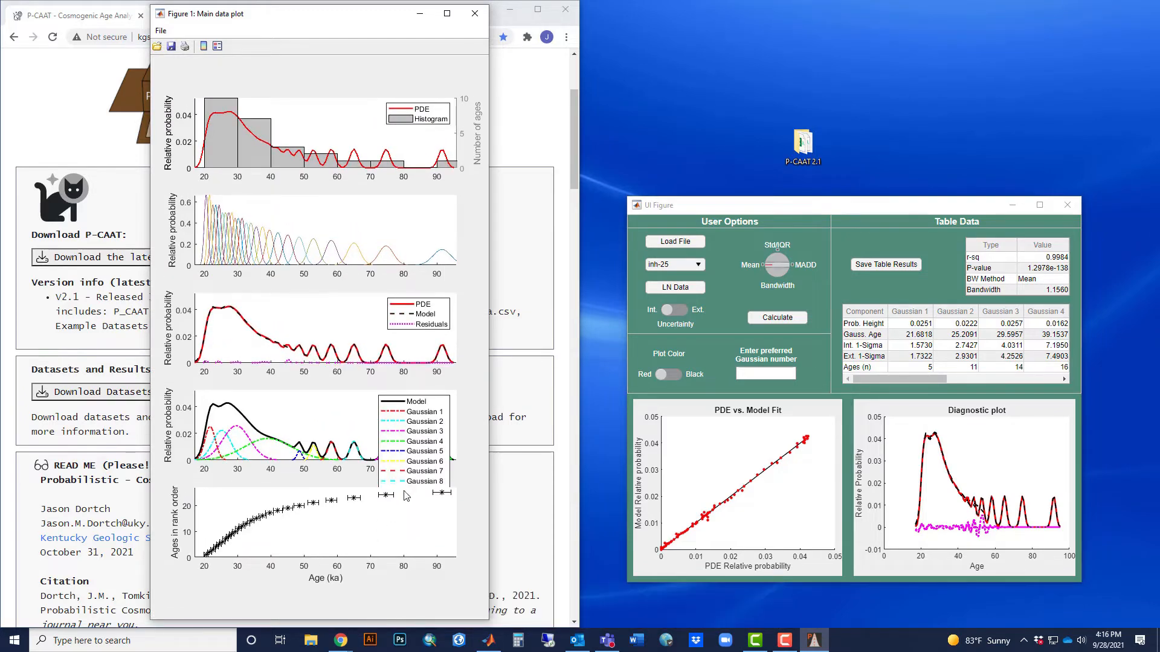
{"action": "left_click_drag", "start_coordinate": [441, 401], "coordinate": [366, 305]}
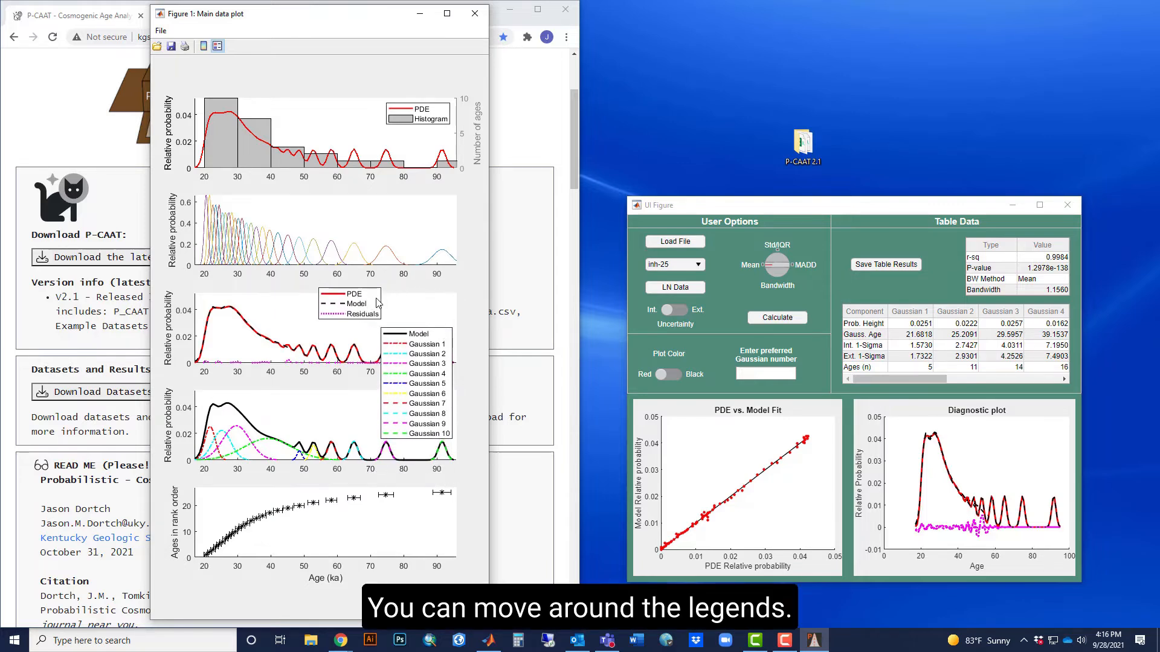
{"action": "left_click_drag", "start_coordinate": [444, 337], "coordinate": [448, 333]}
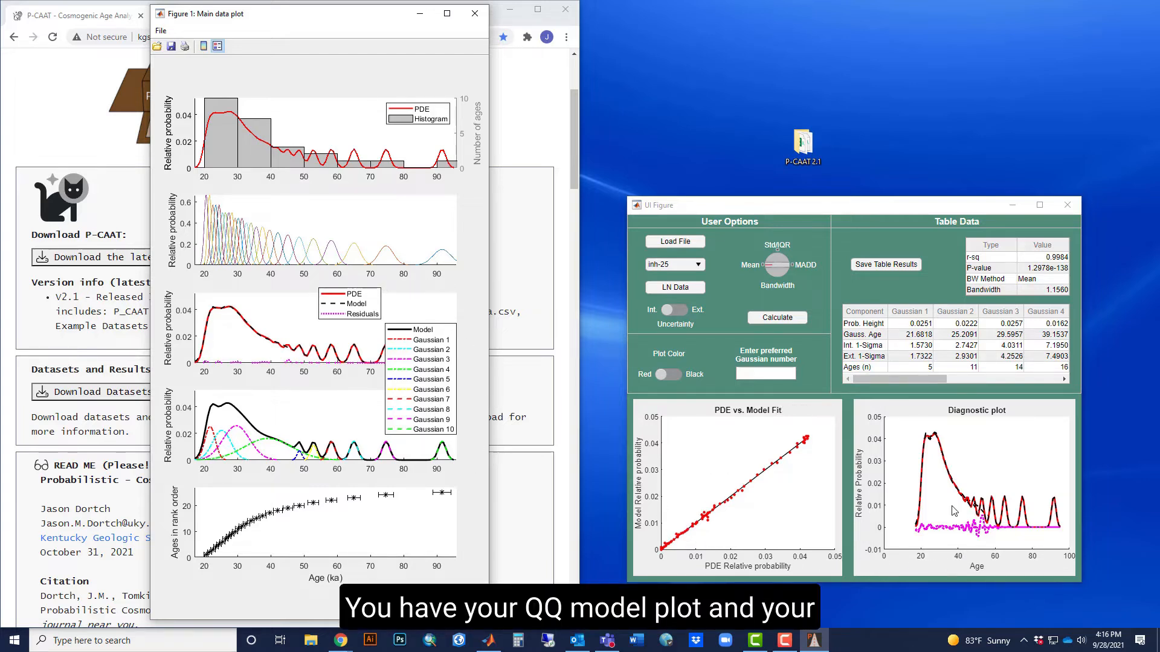
{"action": "left_click_drag", "start_coordinate": [915, 385], "coordinate": [854, 392]}
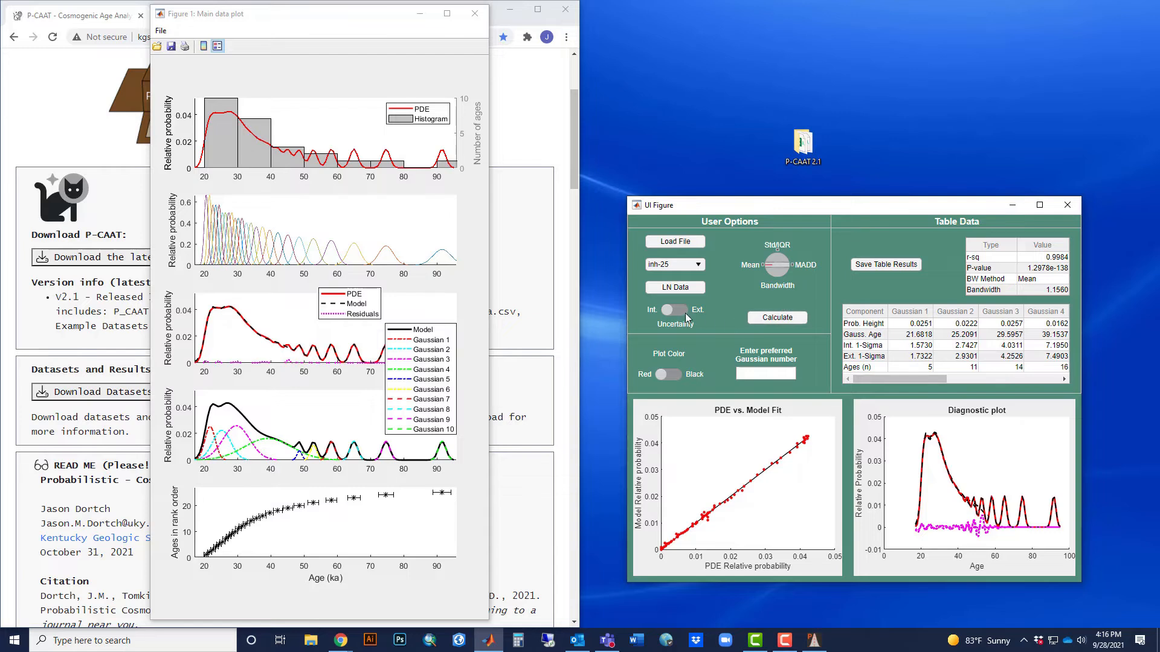
Calculate the fit for the inh-20 dataset, then move and heighten its main data plot window and raise the Gaussian legend.
{"action": "left_click", "coordinate": [699, 266]}
{"action": "left_click", "coordinate": [671, 394]}
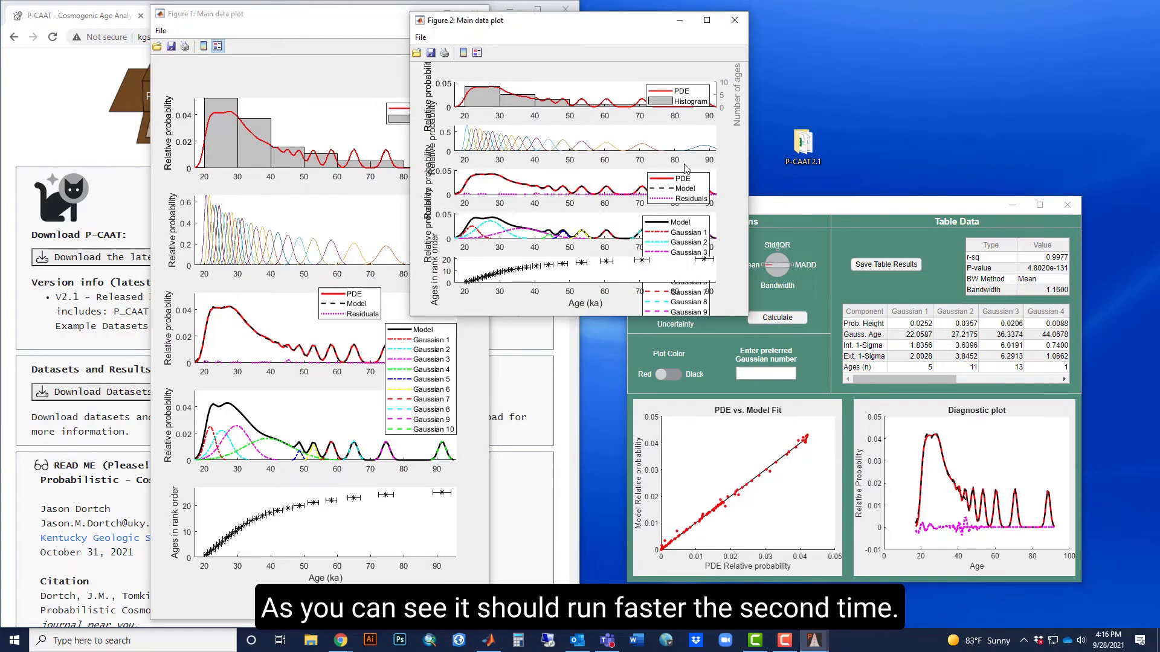
{"action": "left_click_drag", "start_coordinate": [632, 25], "coordinate": [451, 21]}
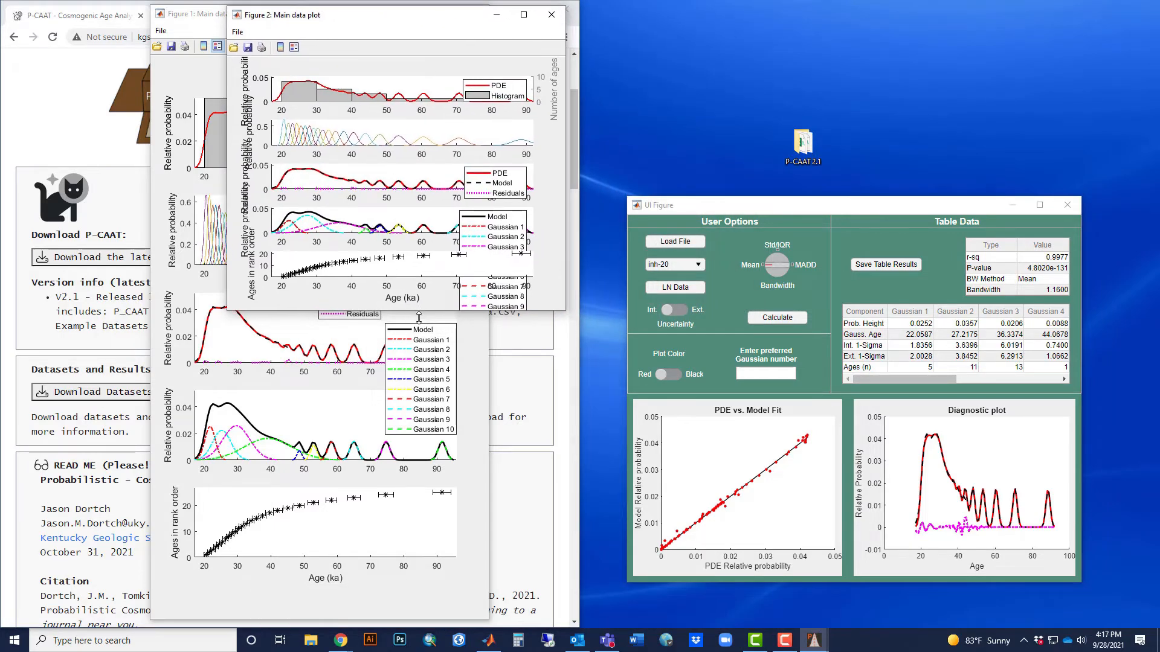
{"action": "left_click_drag", "start_coordinate": [418, 316], "coordinate": [404, 619]}
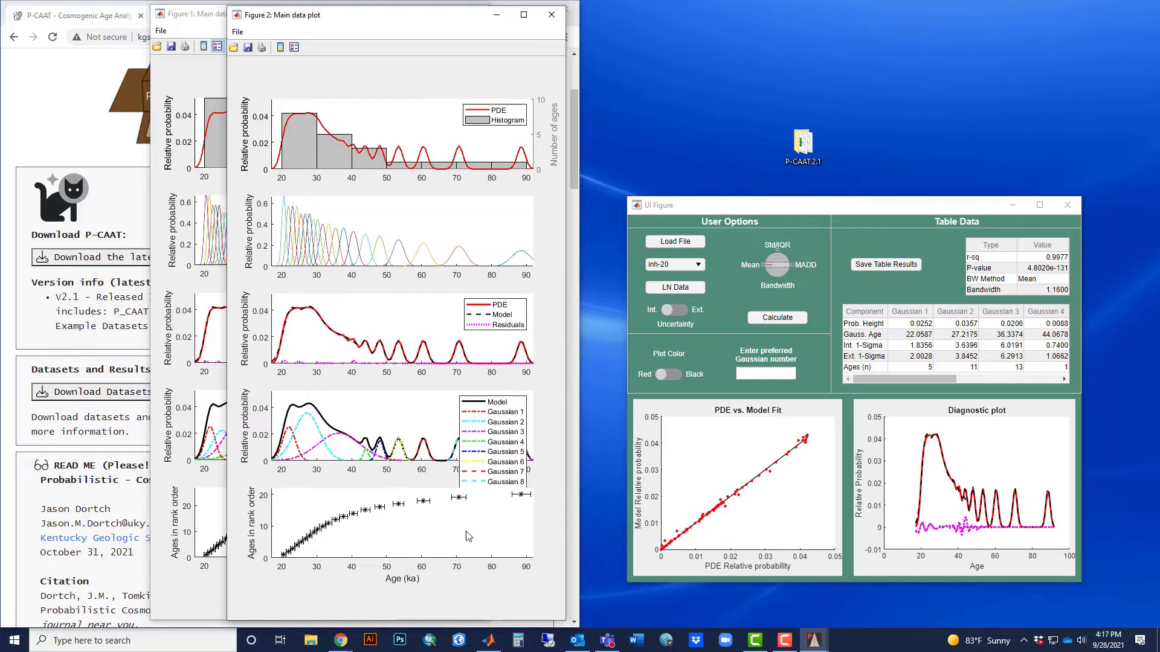
{"action": "left_click_drag", "start_coordinate": [520, 406], "coordinate": [526, 336]}
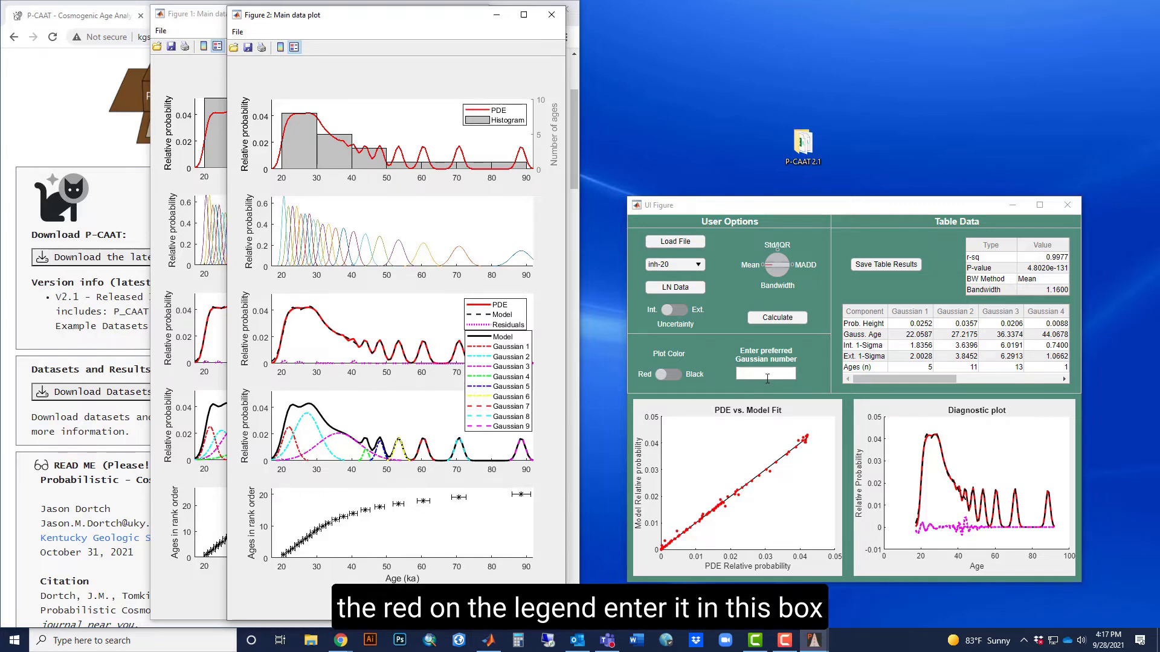
Create a red publication plot with 1 as the preferred Gaussian number and move it clear of the P-CAAT window.
{"action": "left_click", "coordinate": [765, 373]}
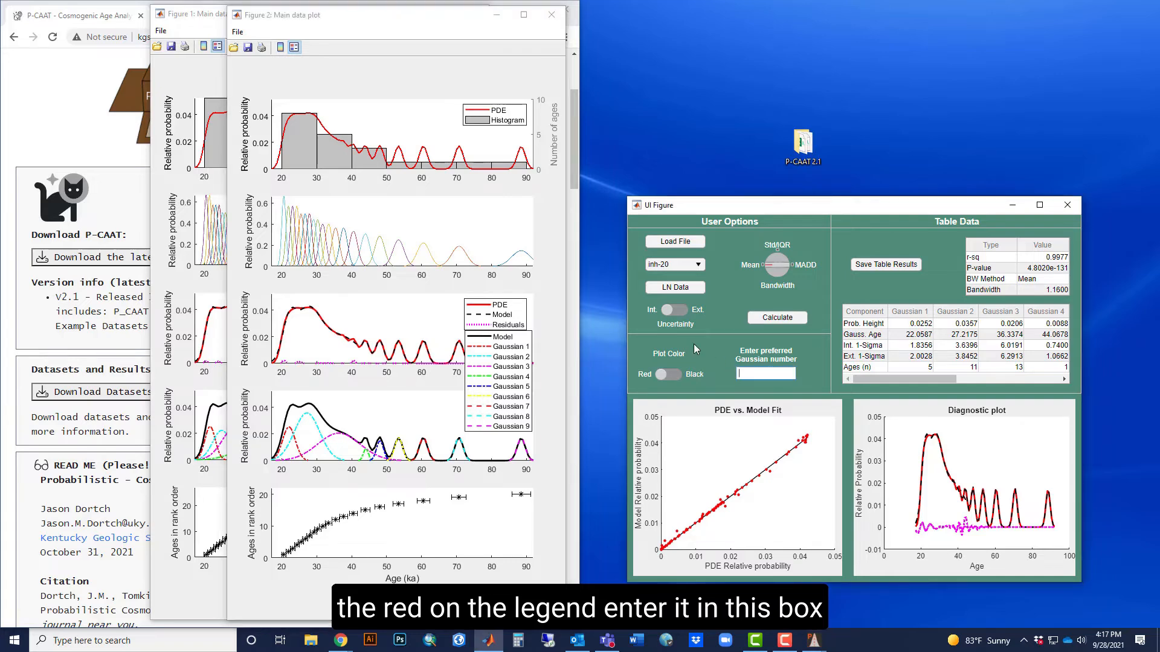
{"action": "type", "text": "1"}
{"action": "key", "text": "Return"}
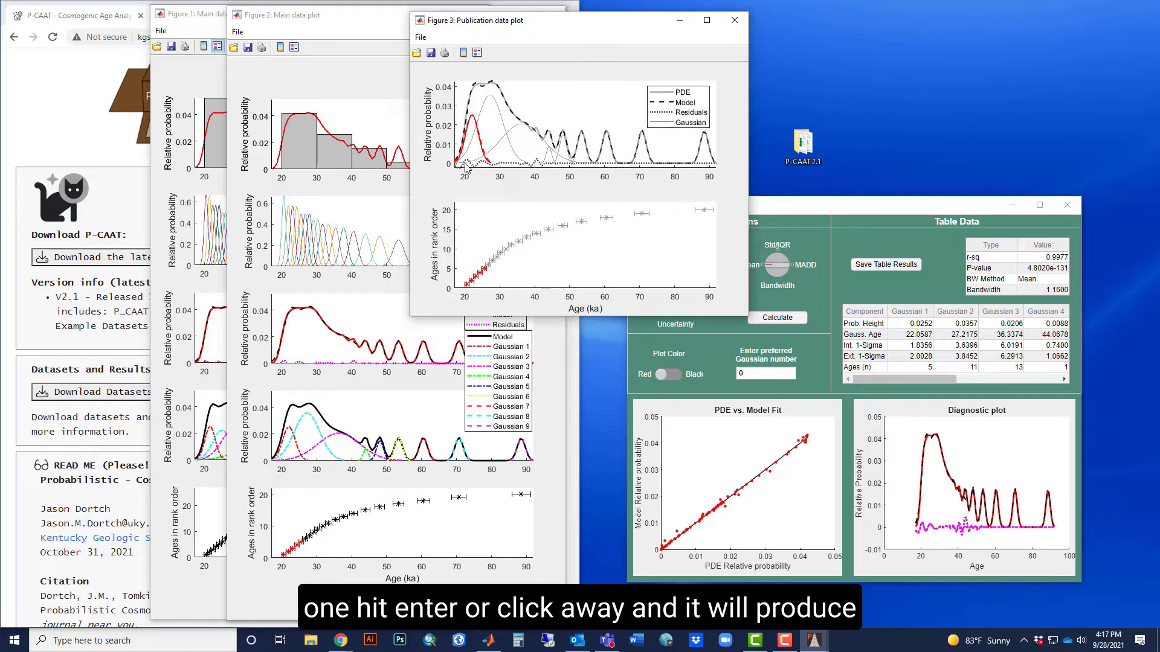
{"action": "left_click_drag", "start_coordinate": [578, 25], "coordinate": [274, 51]}
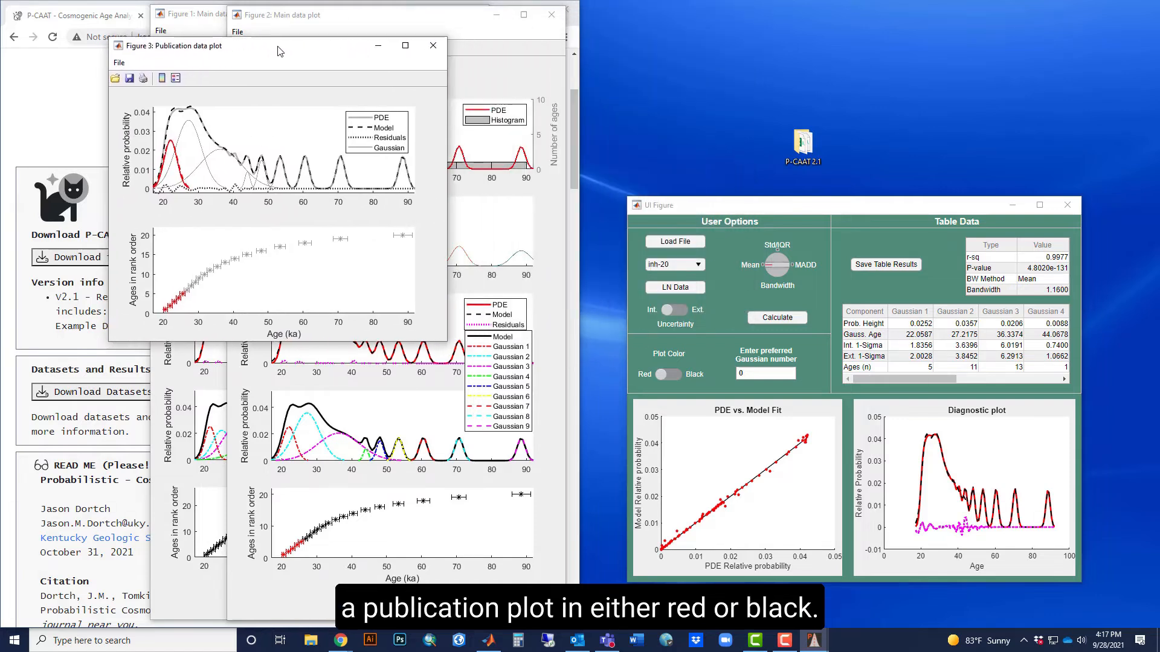
Create a second publication plot of Gaussian 1 in black and move the red plot to compare the two.
{"action": "left_click", "coordinate": [675, 376]}
{"action": "left_click", "coordinate": [675, 376]}
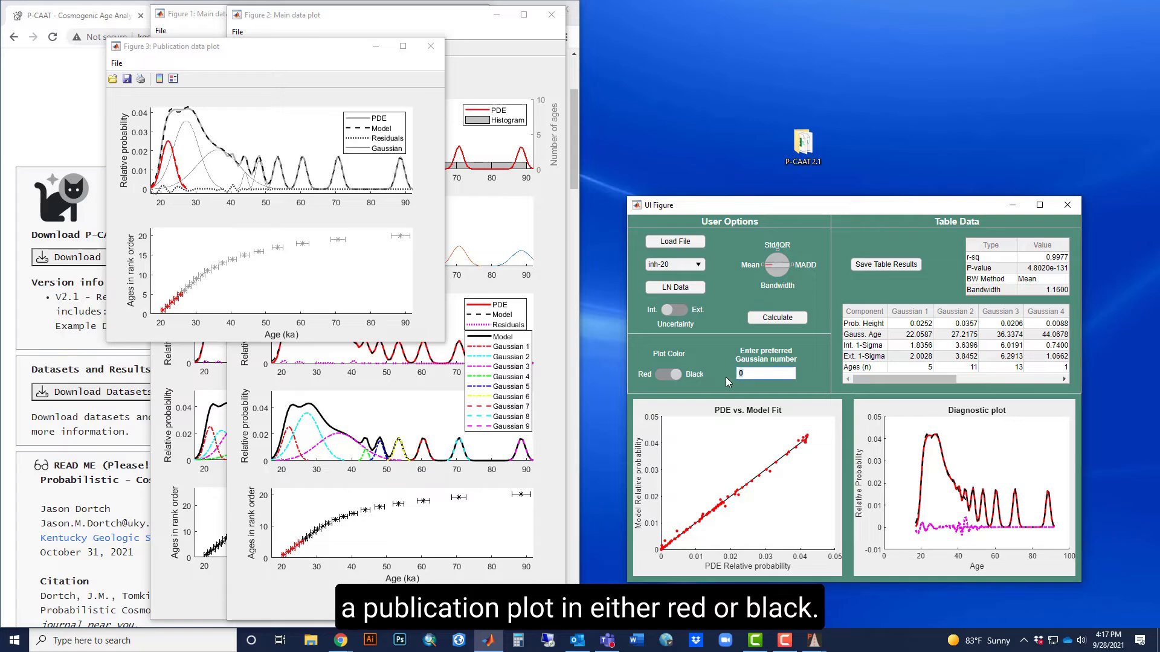
{"action": "type", "text": "1"}
{"action": "key", "text": "Return"}
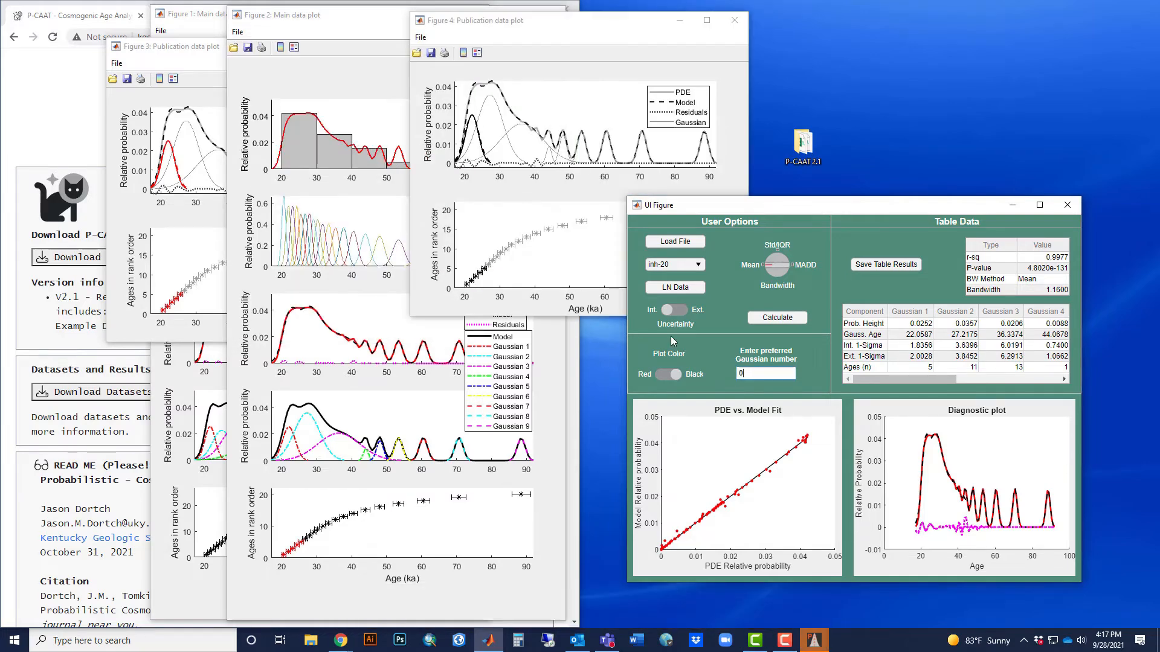
{"action": "left_click", "coordinate": [169, 60]}
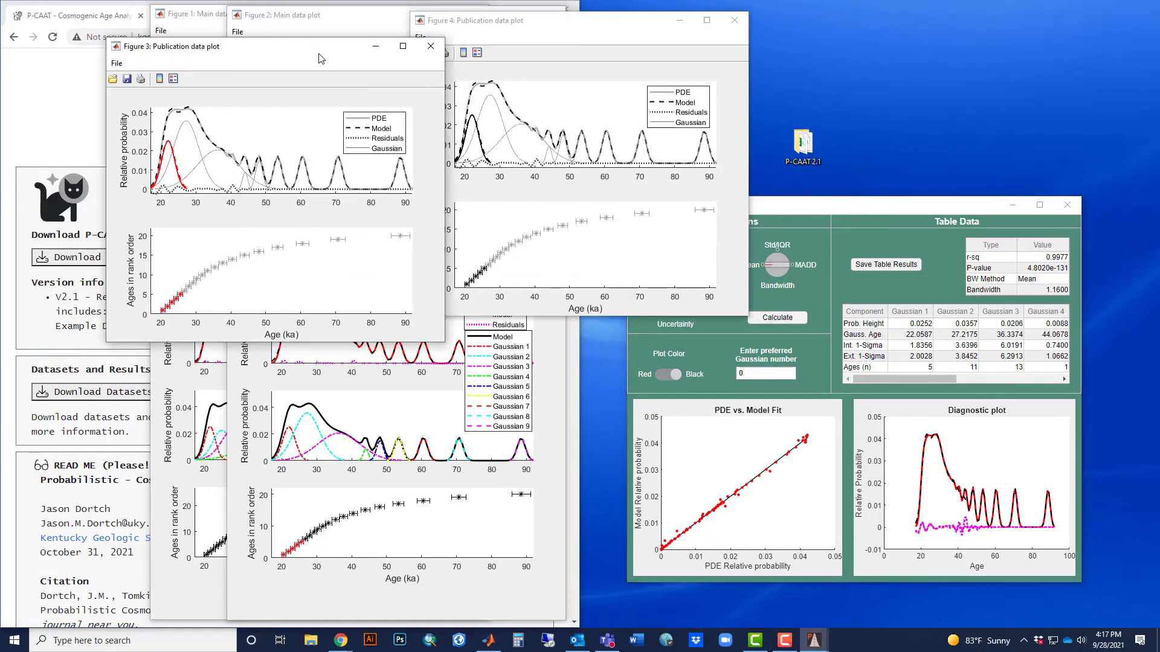
{"action": "left_click_drag", "start_coordinate": [313, 48], "coordinate": [275, 24]}
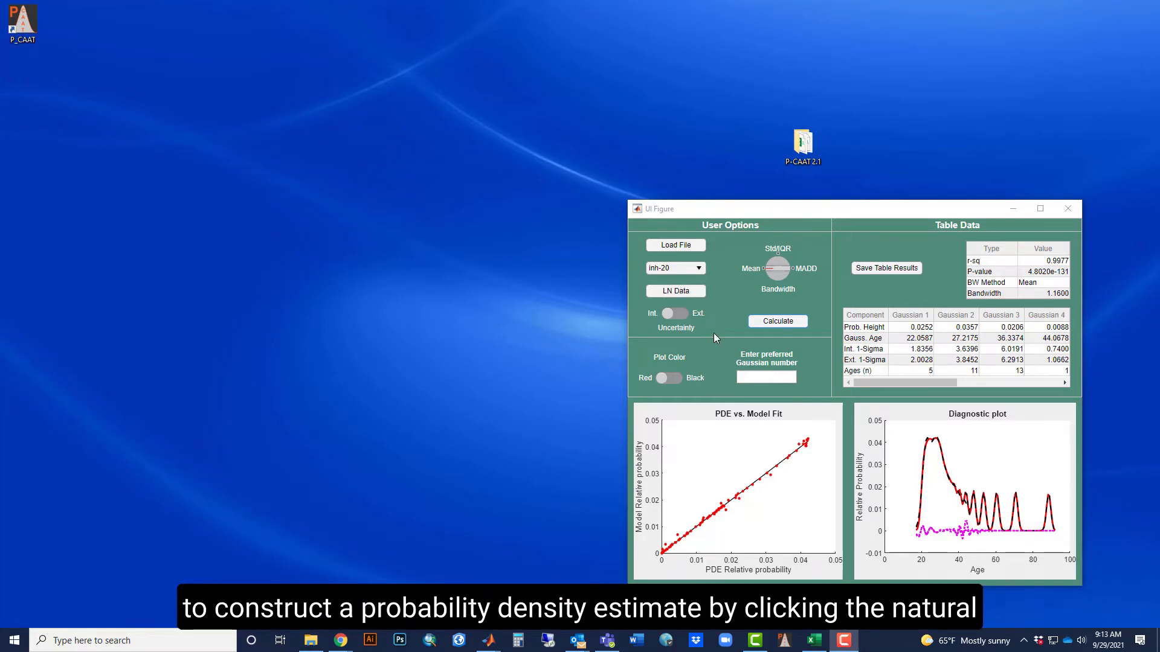
Recalculate inh-20 with natural-log data, then move its main data plot aside and make the window taller.
{"action": "left_click", "coordinate": [679, 293]}
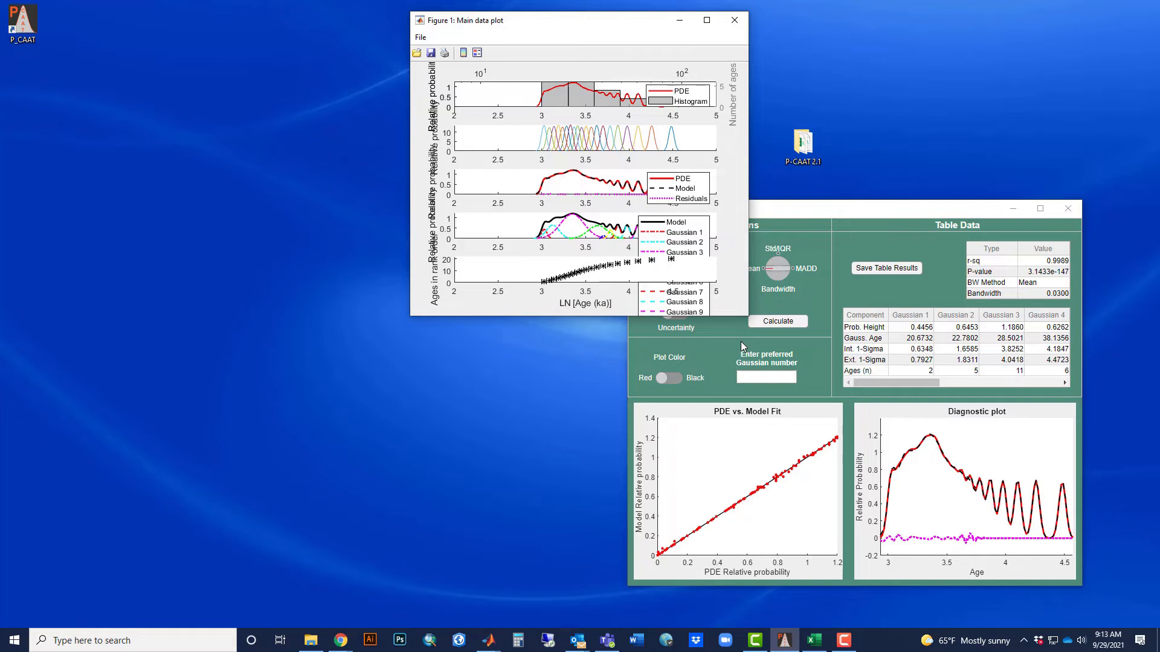
{"action": "left_click_drag", "start_coordinate": [610, 29], "coordinate": [233, 31]}
{"action": "left_click_drag", "start_coordinate": [226, 323], "coordinate": [178, 620]}
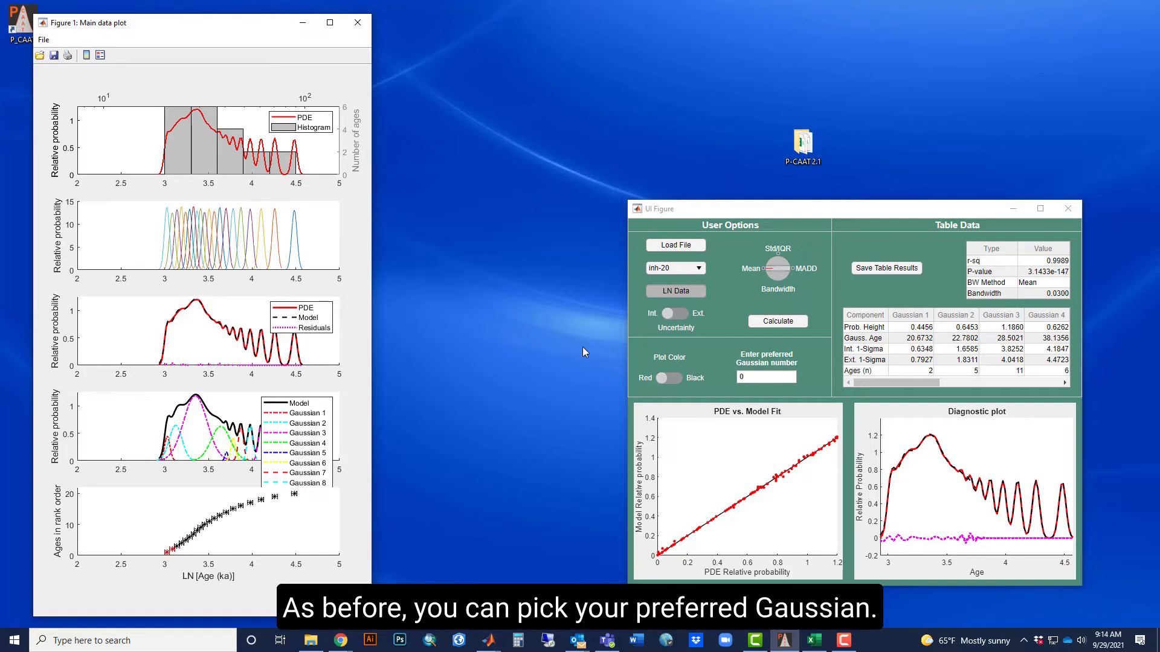
Create a publication plot of the log-transformed data with preferred Gaussian 1 and move it off the P-CAAT window.
{"action": "left_click", "coordinate": [764, 377]}
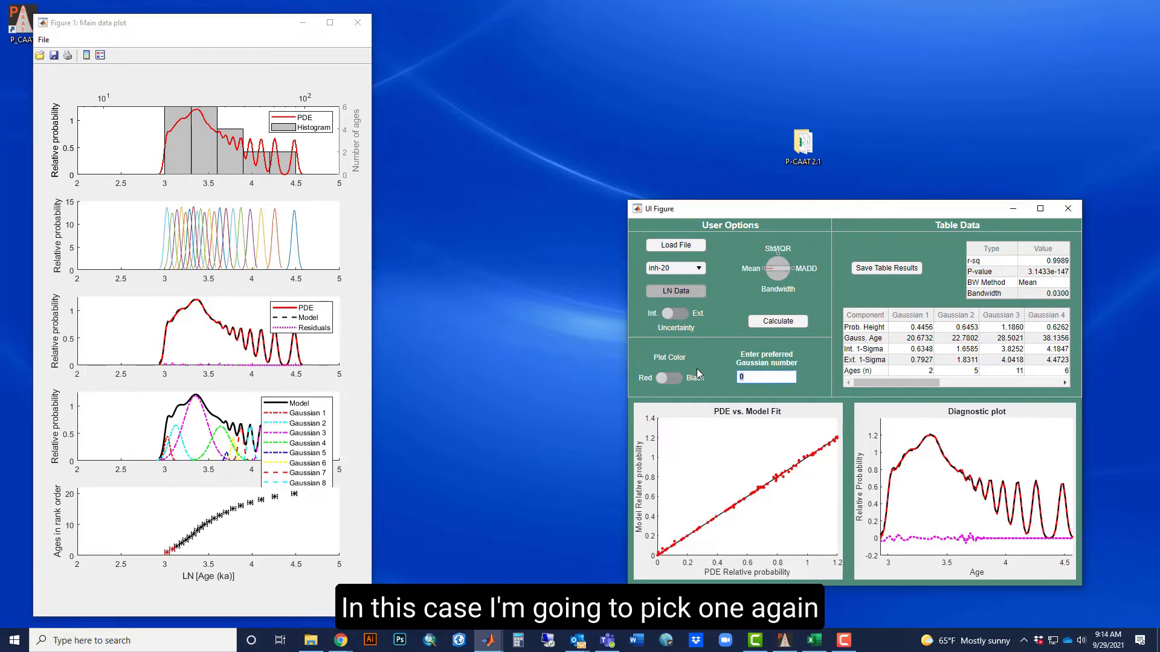
{"action": "type", "text": "1"}
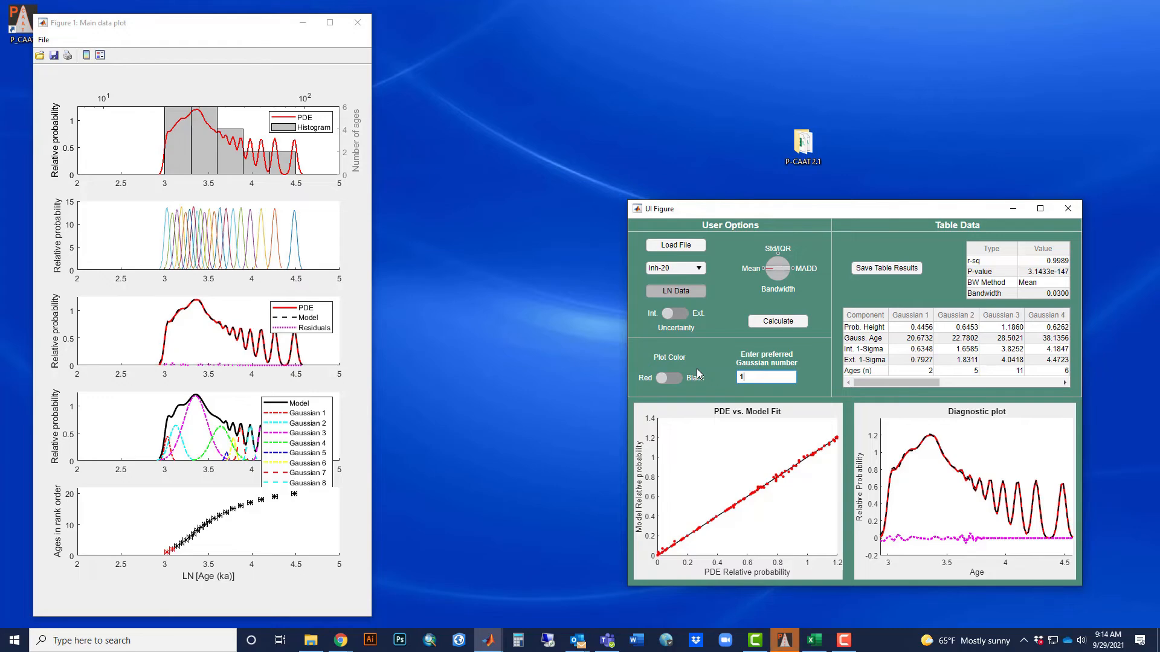
{"action": "key", "text": "Return"}
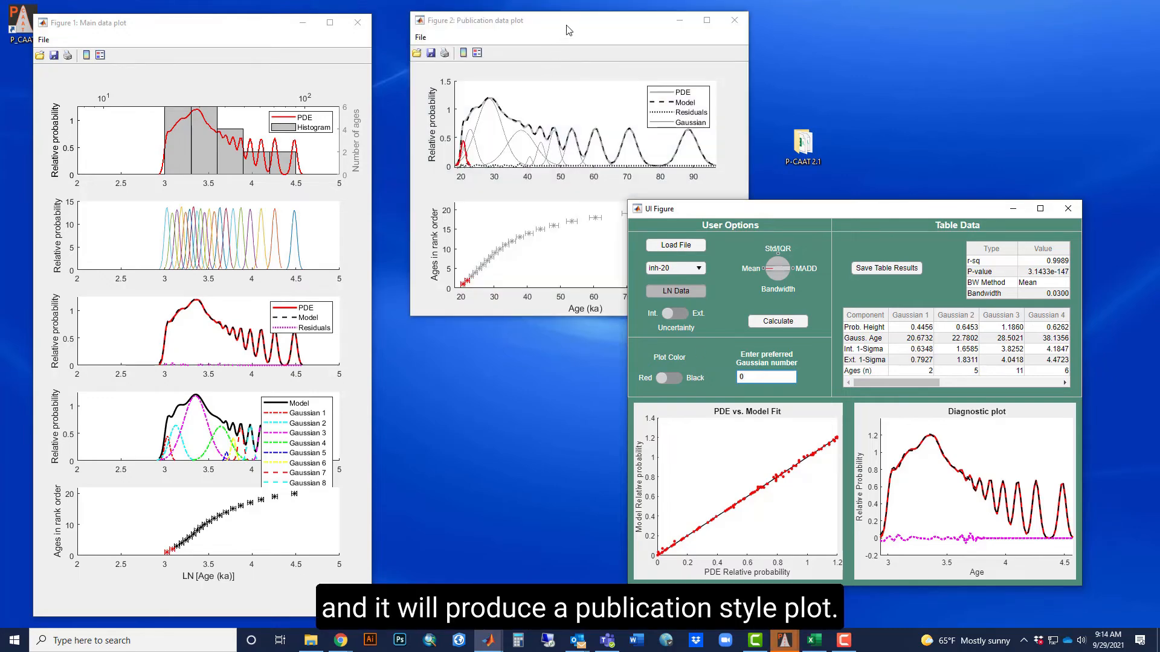
{"action": "left_click_drag", "start_coordinate": [570, 29], "coordinate": [349, 36]}
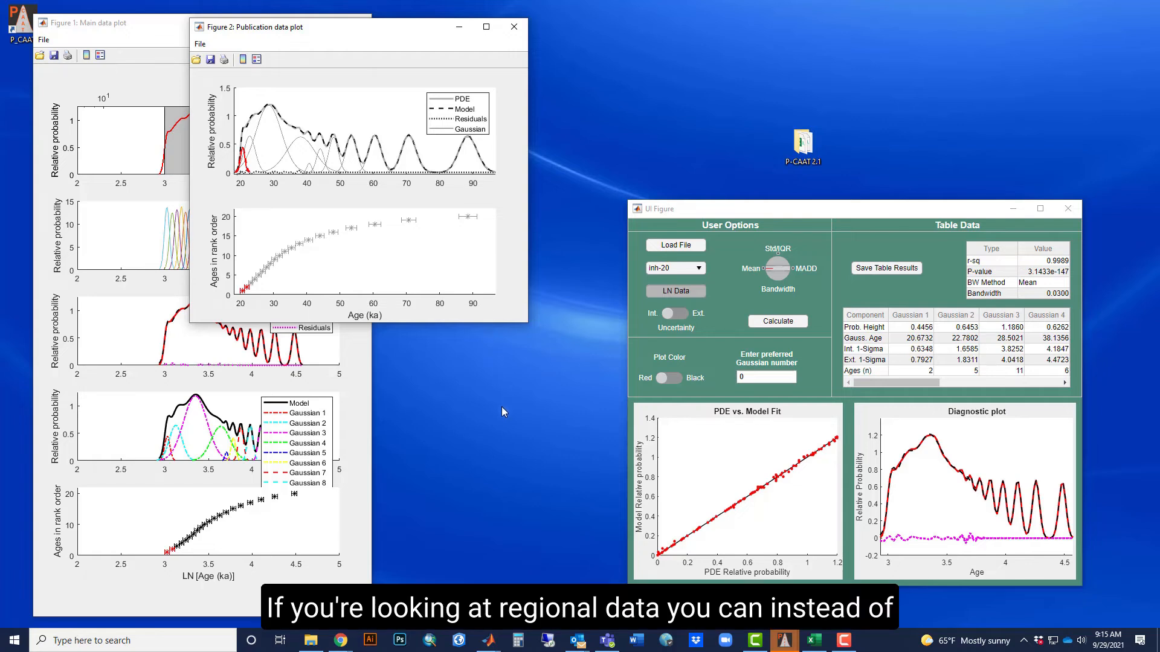
Create a regional publication plot by entering R as the preferred Gaussian, and move it beside the other figures.
{"action": "left_click_drag", "start_coordinate": [752, 378], "coordinate": [700, 376]}
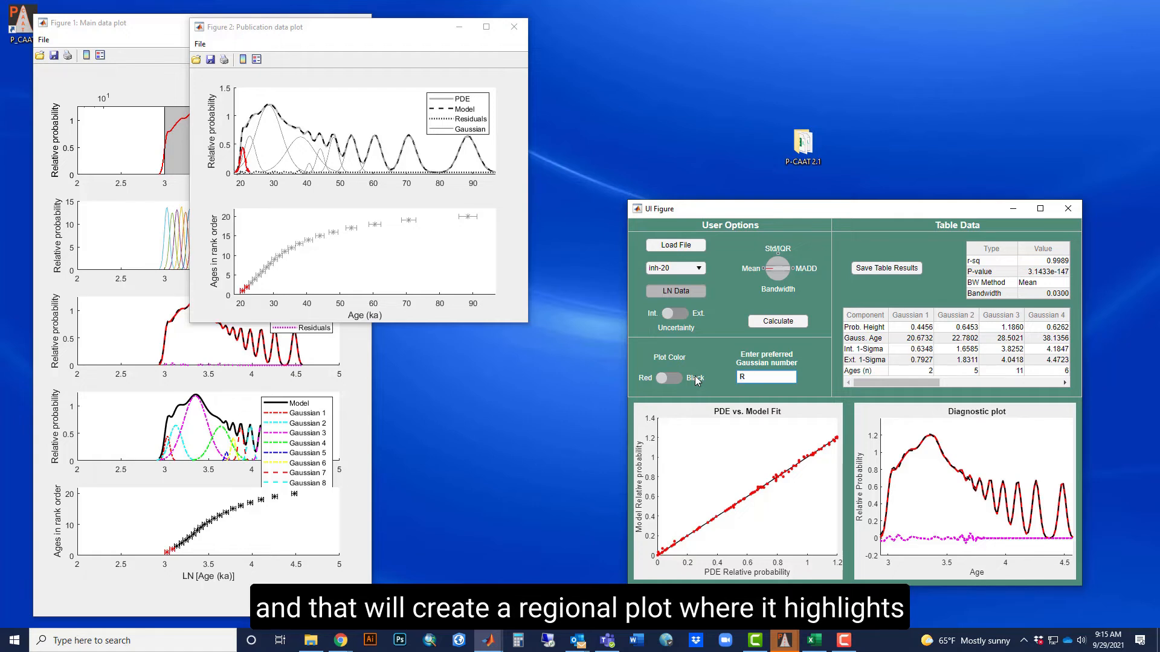
{"action": "key", "text": "Return"}
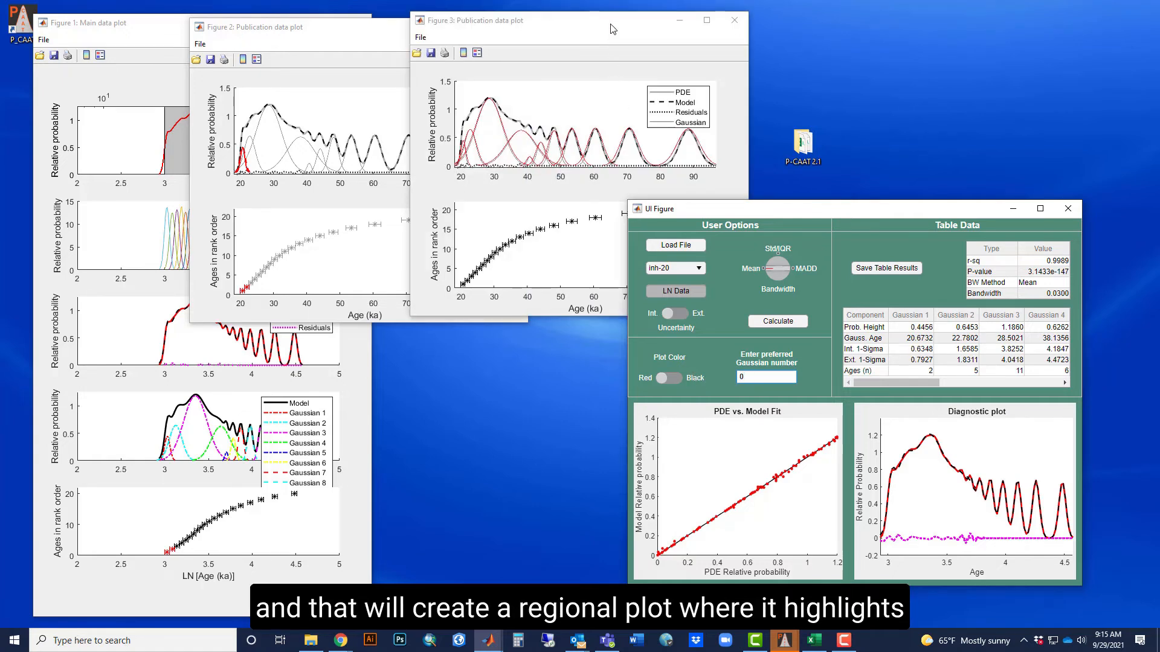
{"action": "left_click_drag", "start_coordinate": [610, 27], "coordinate": [433, 72]}
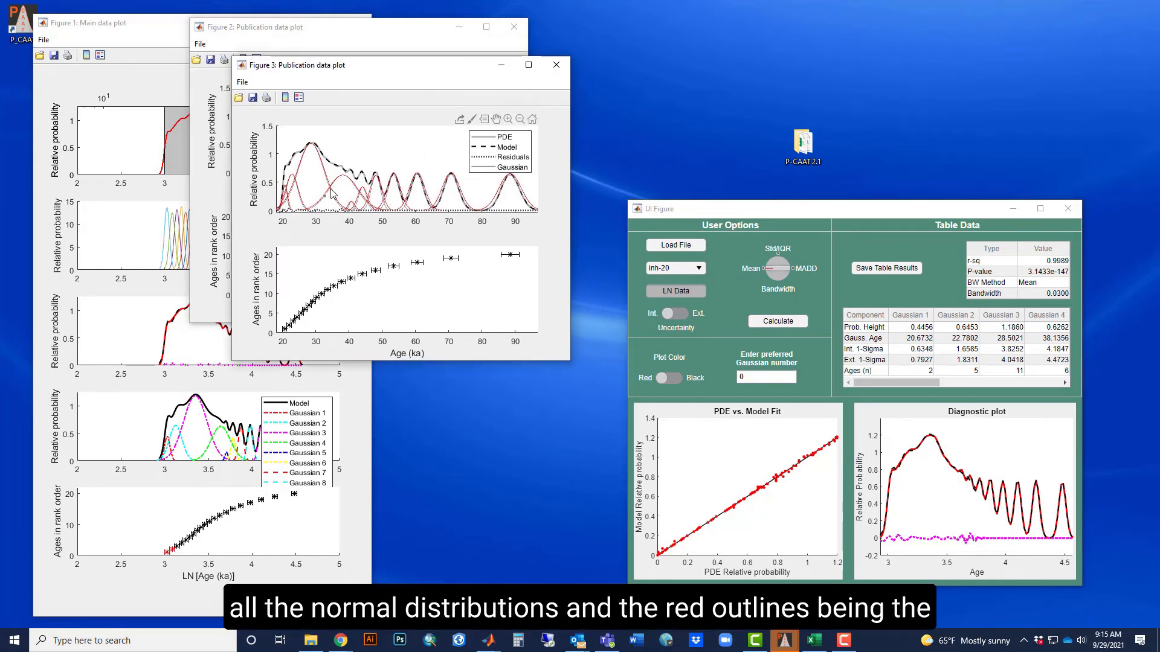
Zoom in on the Gaussian curves between about 32 and 55 ka in the regional plot and restore the full view.
{"action": "mouse_move", "coordinate": [379, 209]}
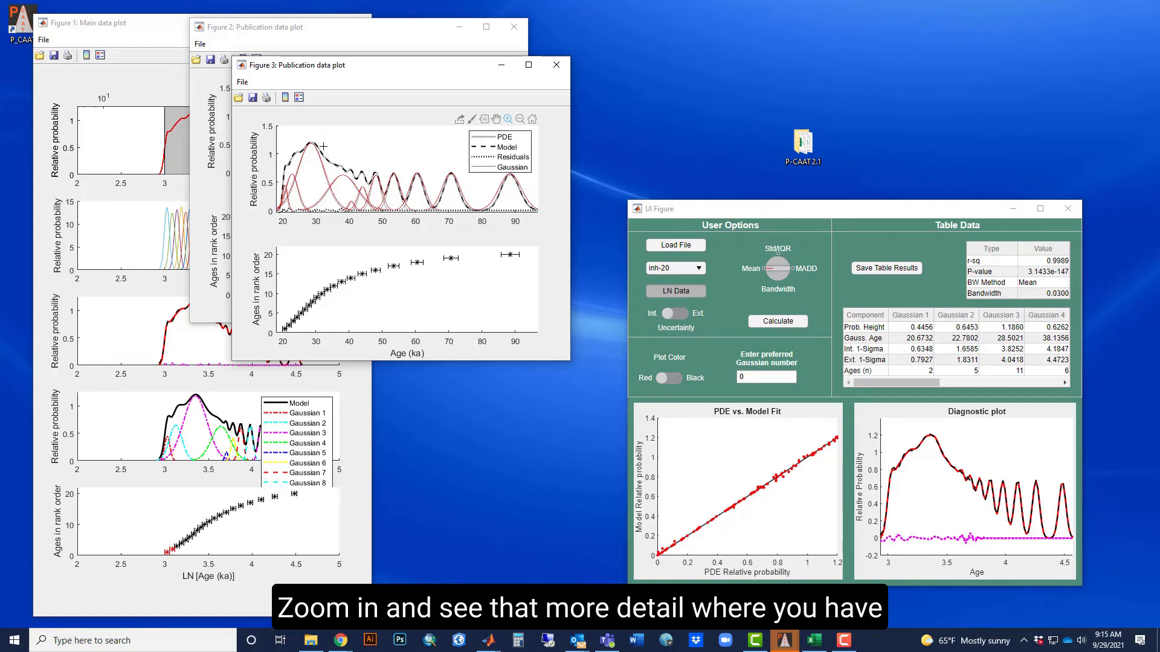
{"action": "left_click_drag", "start_coordinate": [322, 146], "coordinate": [403, 213]}
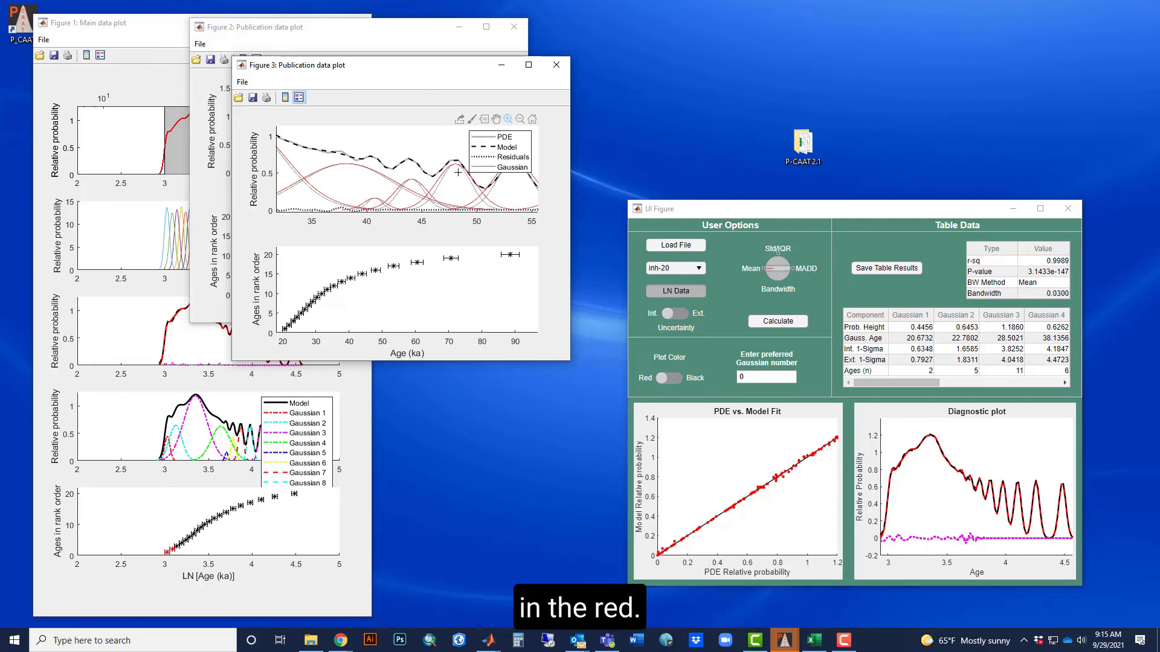
{"action": "left_click", "coordinate": [531, 119]}
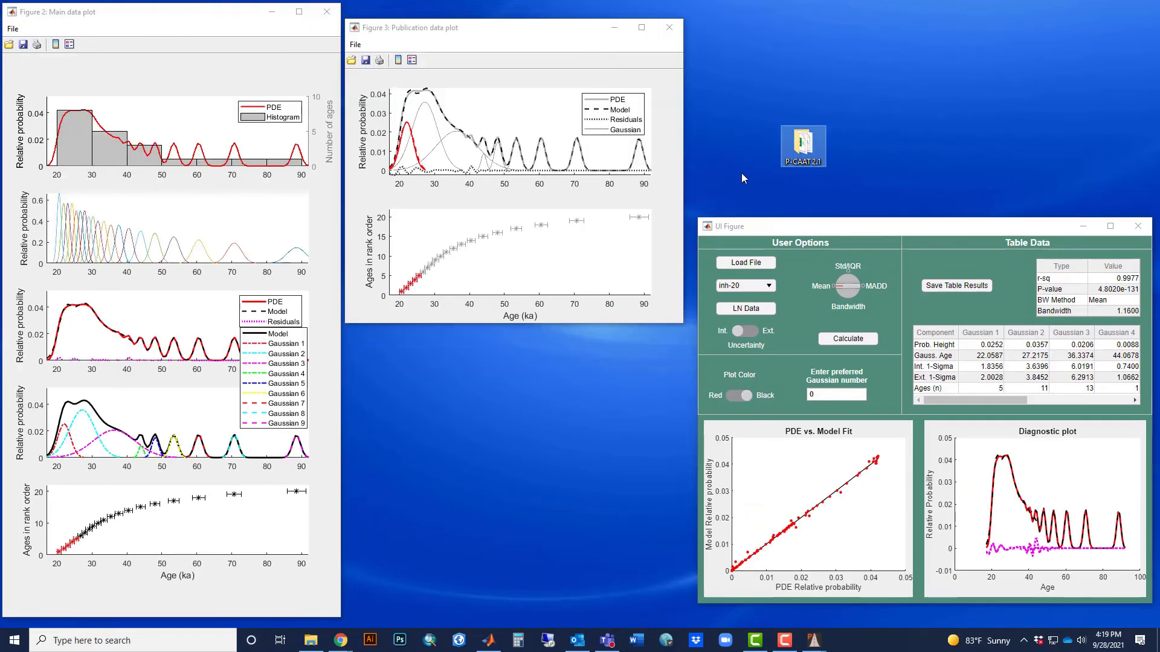
Set the publication plot's export rendering resolution to 600 dpi and apply it to the figure.
{"action": "left_click", "coordinate": [356, 44]}
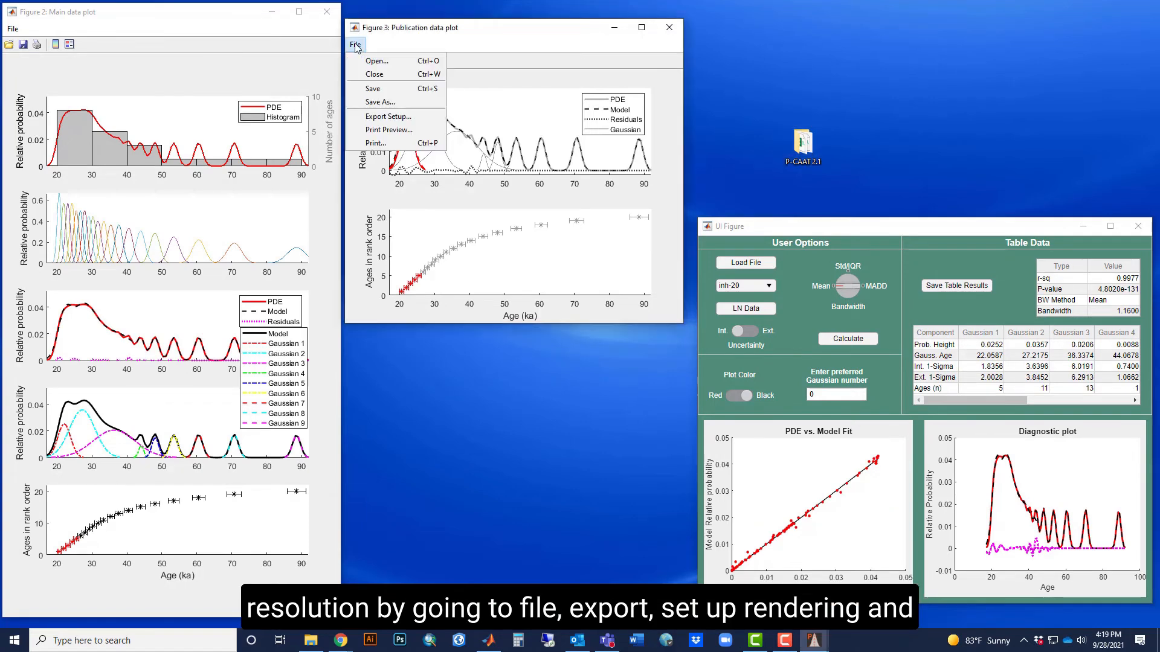
{"action": "left_click", "coordinate": [370, 117]}
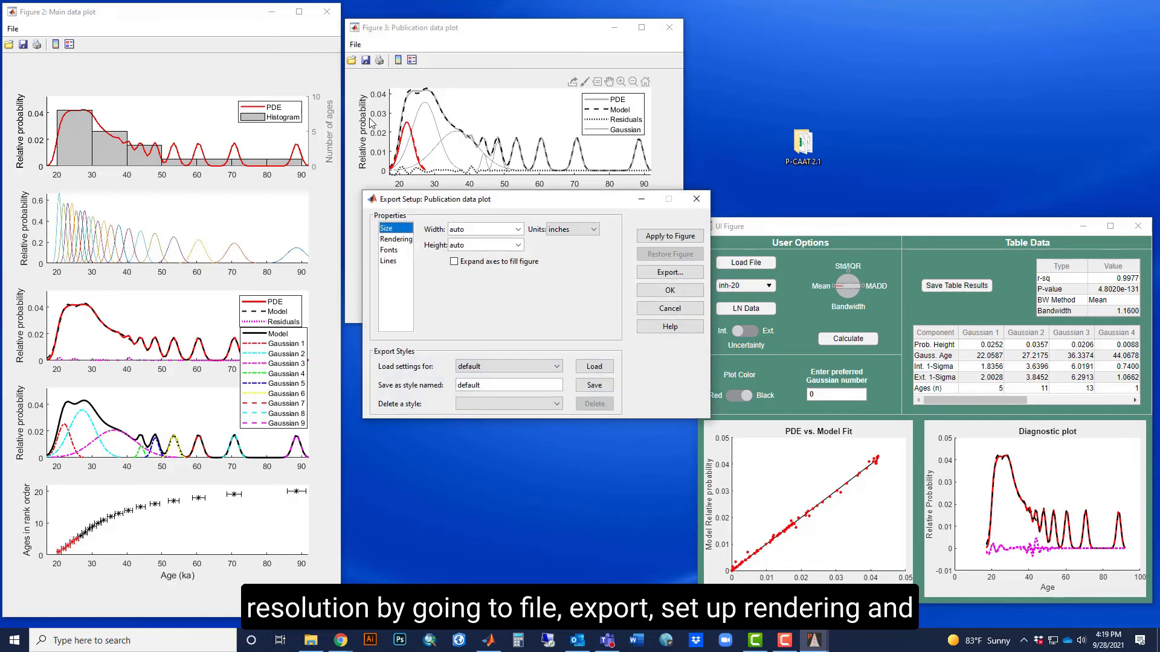
{"action": "left_click", "coordinate": [391, 241]}
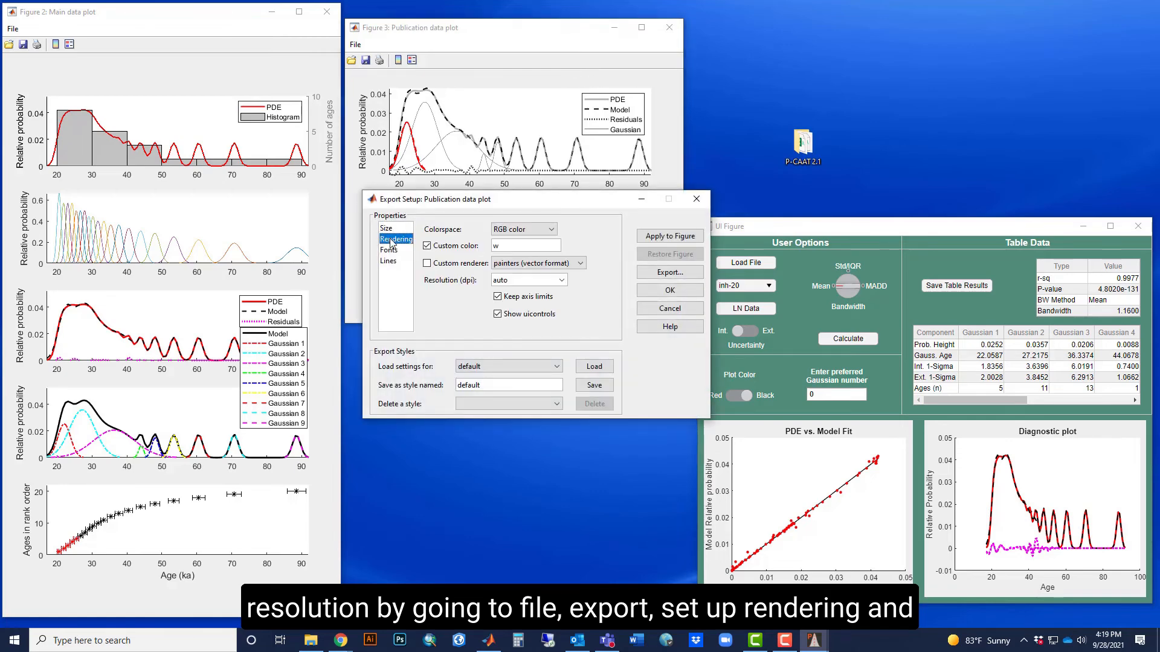
{"action": "left_click", "coordinate": [562, 281]}
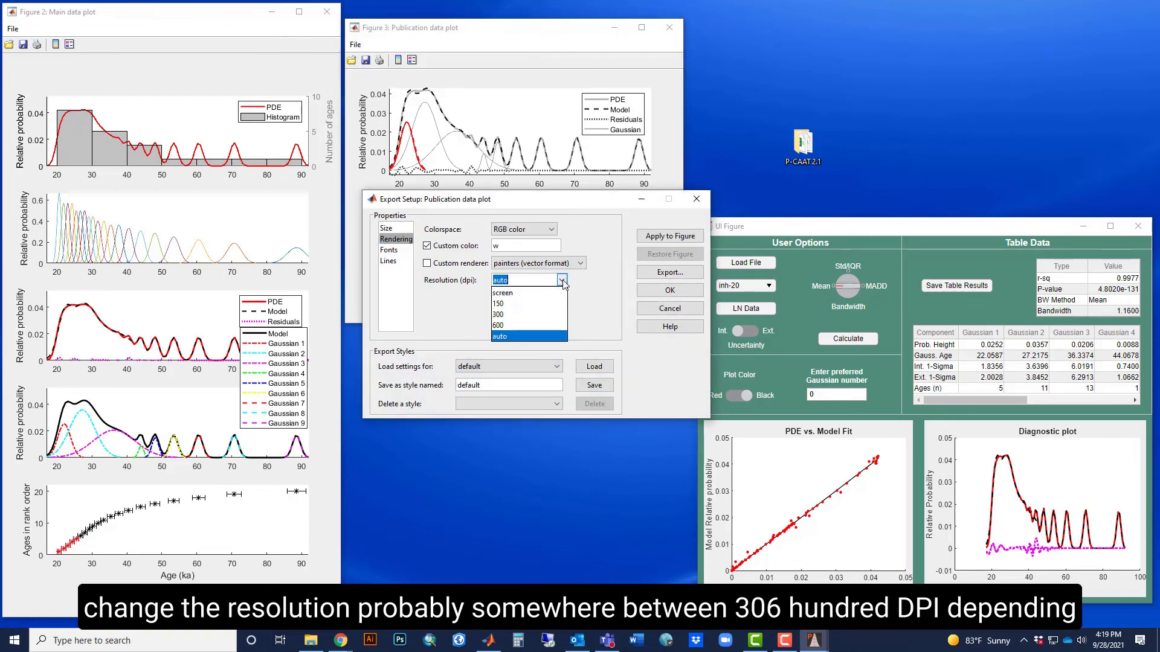
{"action": "left_click", "coordinate": [541, 327]}
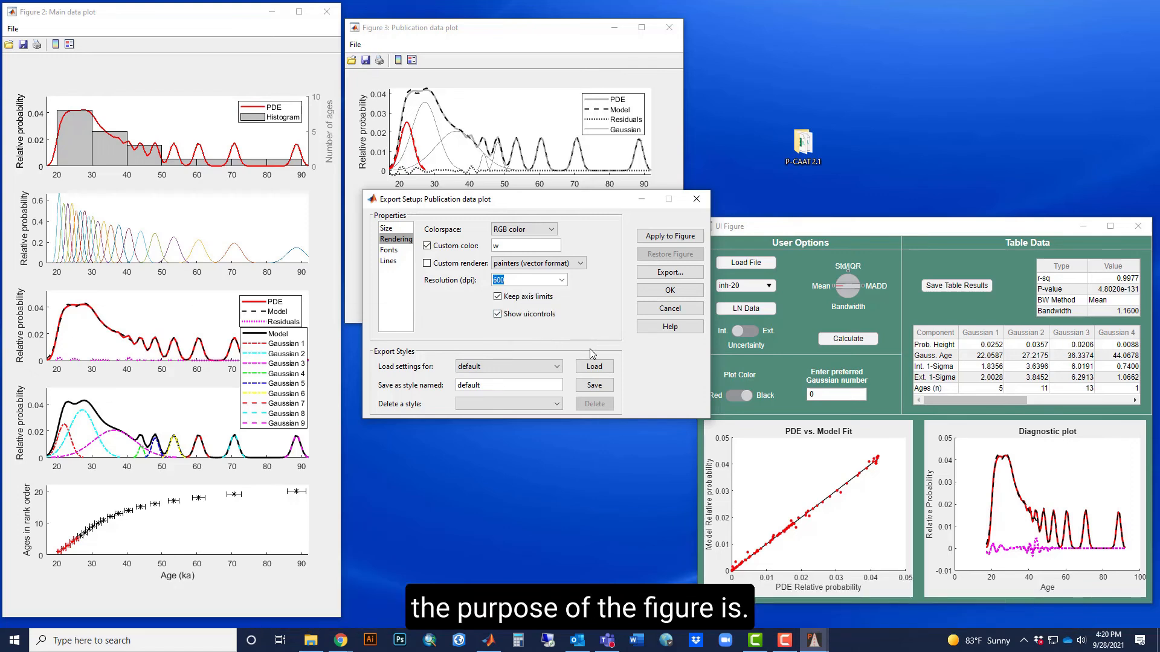
{"action": "left_click", "coordinate": [675, 239]}
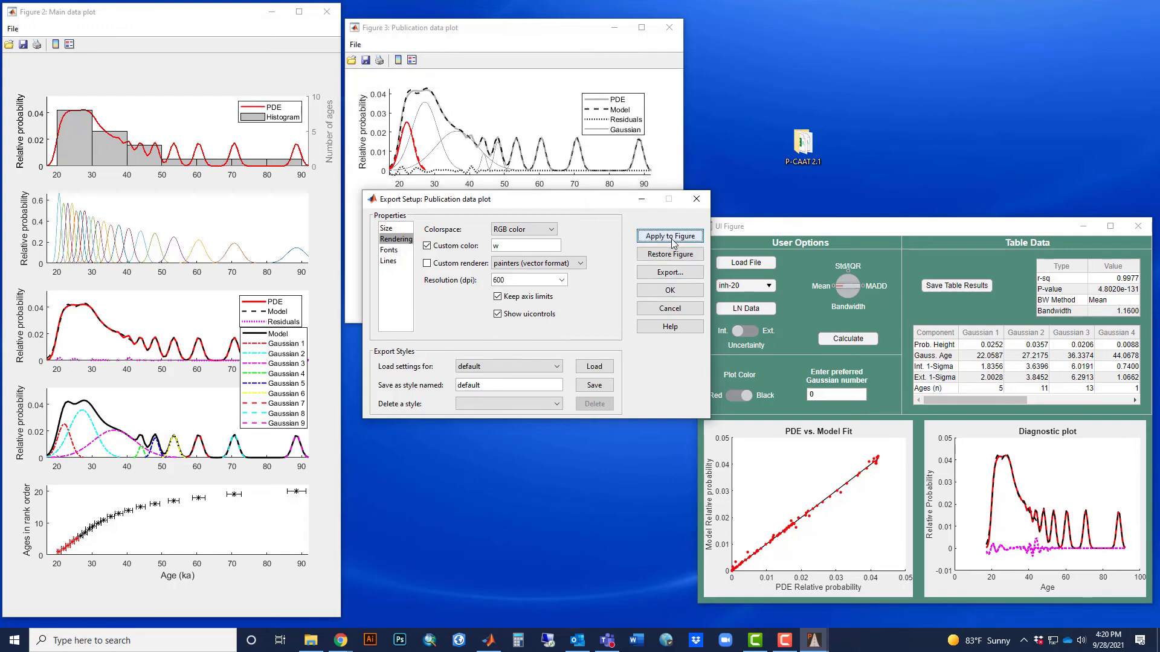
{"action": "left_click", "coordinate": [651, 292]}
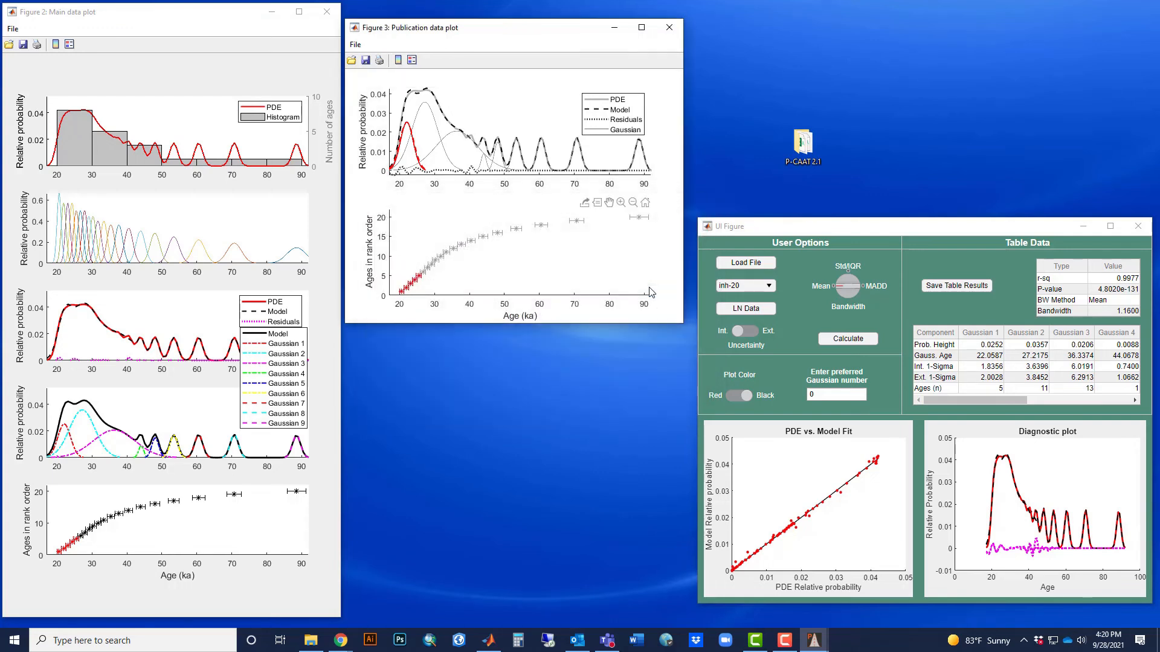
Save the publication data plot to the Desktop as a Portable Document Format file named test.
{"action": "left_click", "coordinate": [355, 46]}
{"action": "left_click", "coordinate": [389, 106]}
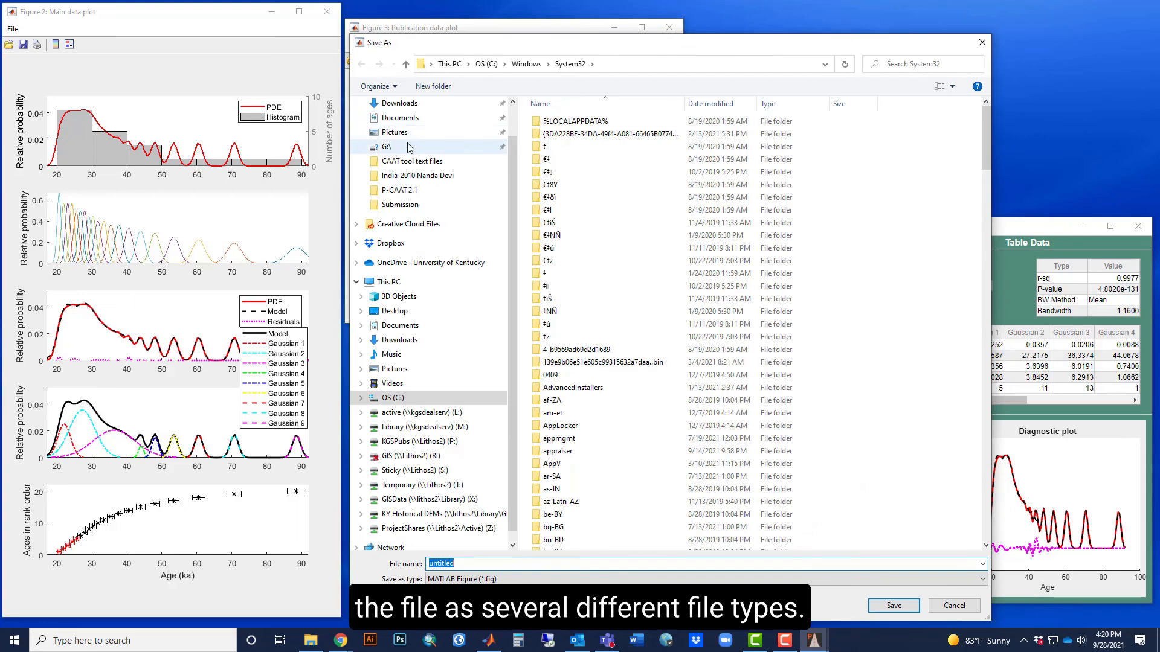
{"action": "left_click", "coordinate": [394, 127]}
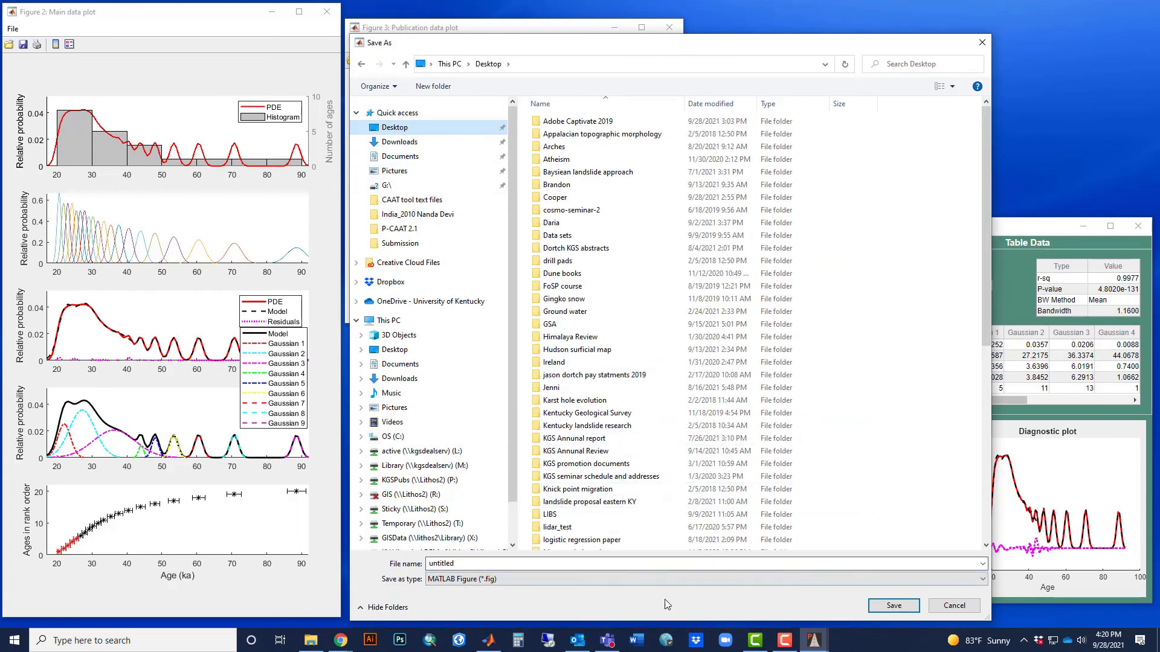
{"action": "left_click", "coordinate": [821, 578]}
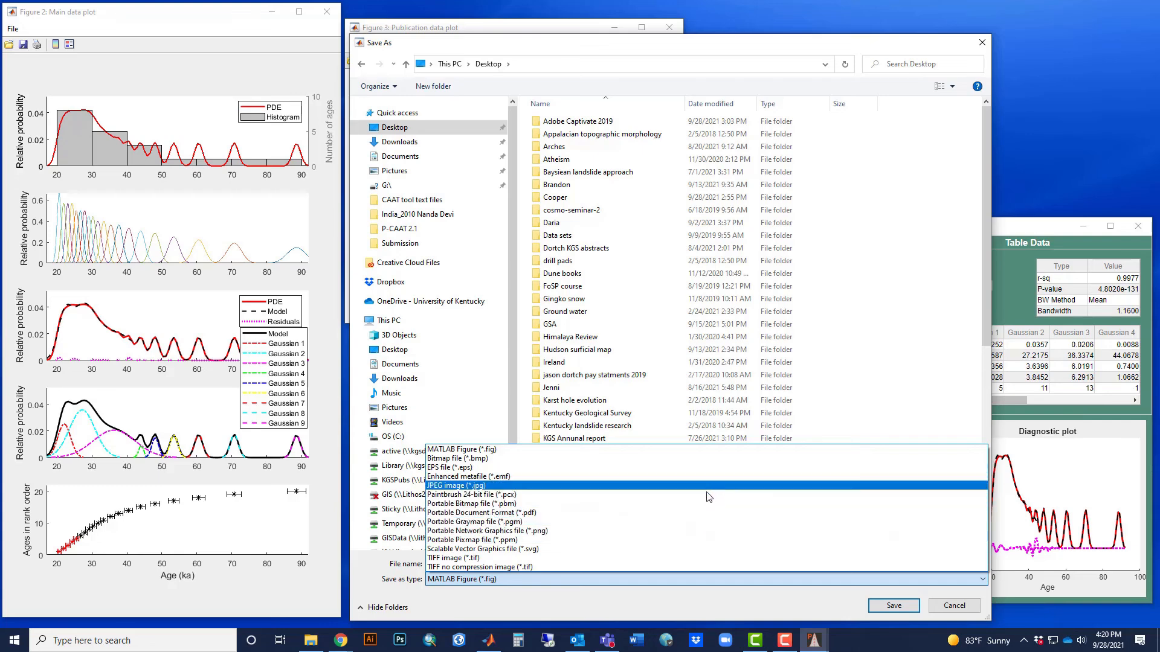
{"action": "left_click", "coordinate": [703, 512]}
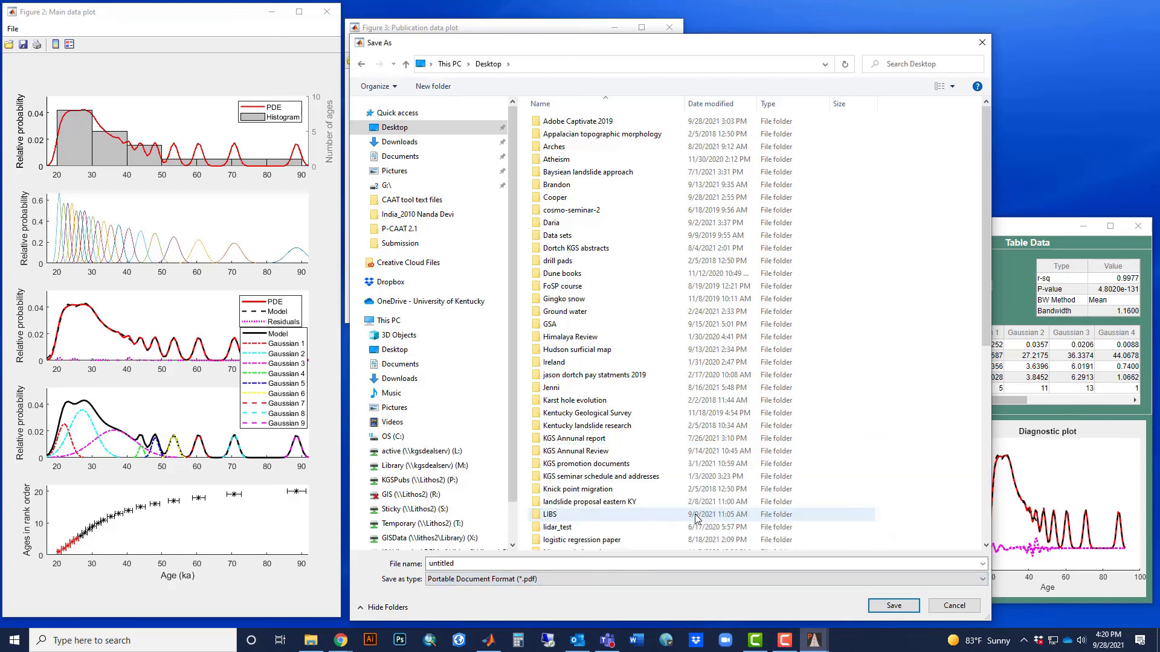
{"action": "left_click", "coordinate": [527, 564]}
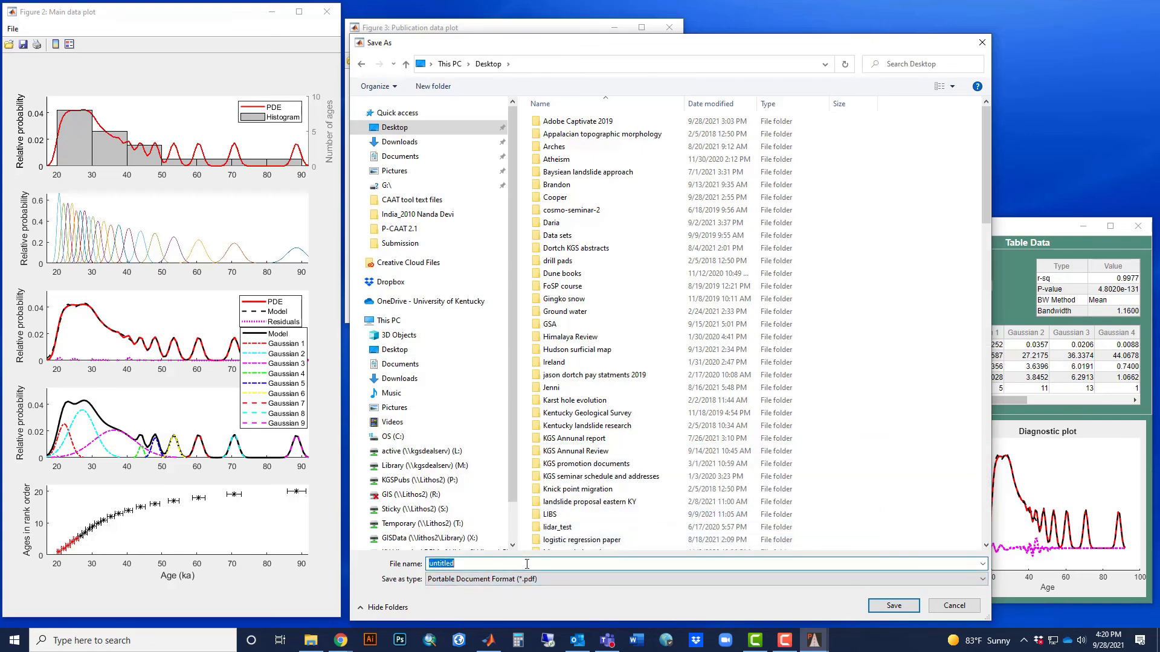
{"action": "type", "text": "test"}
{"action": "key", "text": "Return"}
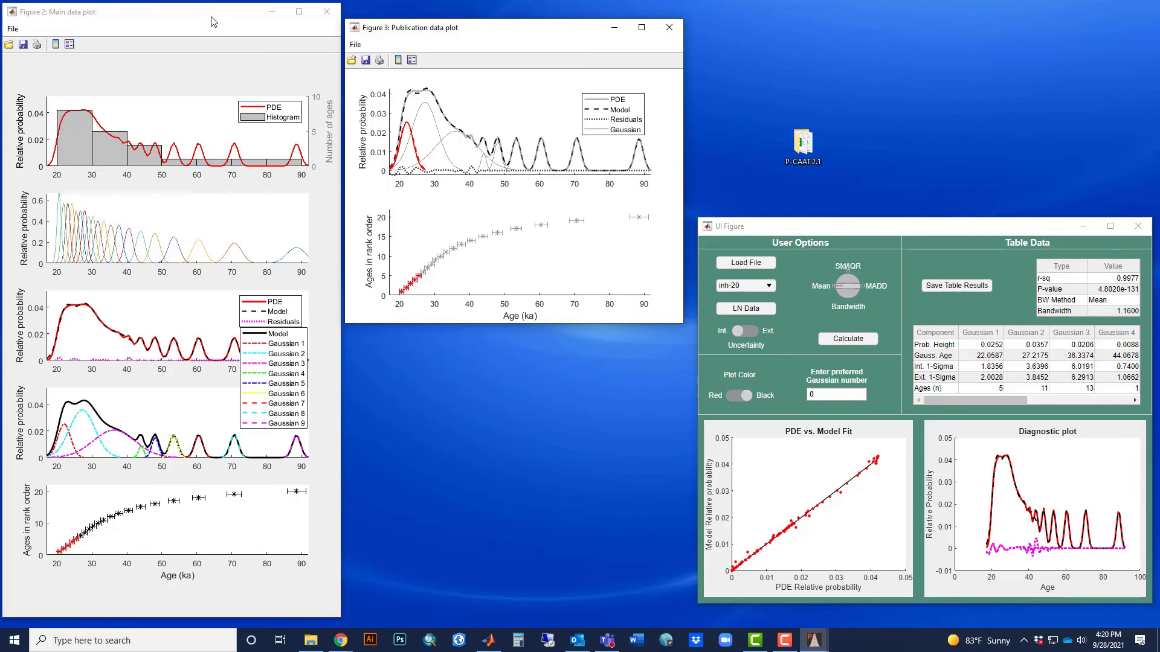
Open the saved test PDF from the desktop, inspect both plots at 150% zoom, and close it.
{"action": "left_click_drag", "start_coordinate": [211, 15], "coordinate": [208, 156]}
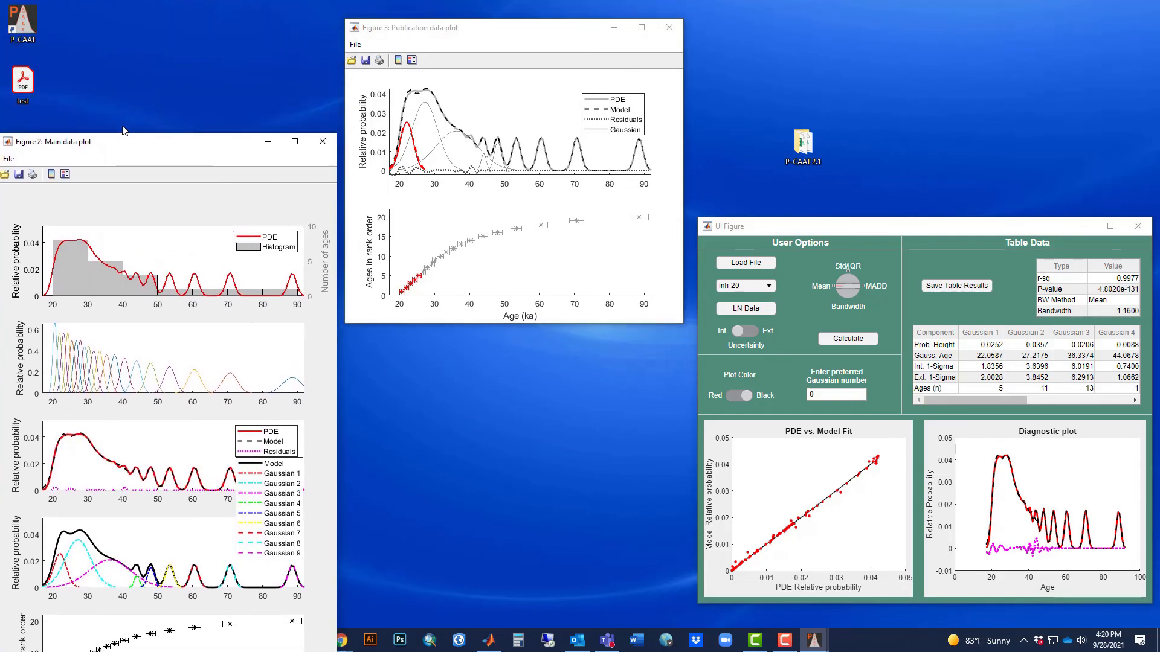
{"action": "double_click", "coordinate": [22, 85]}
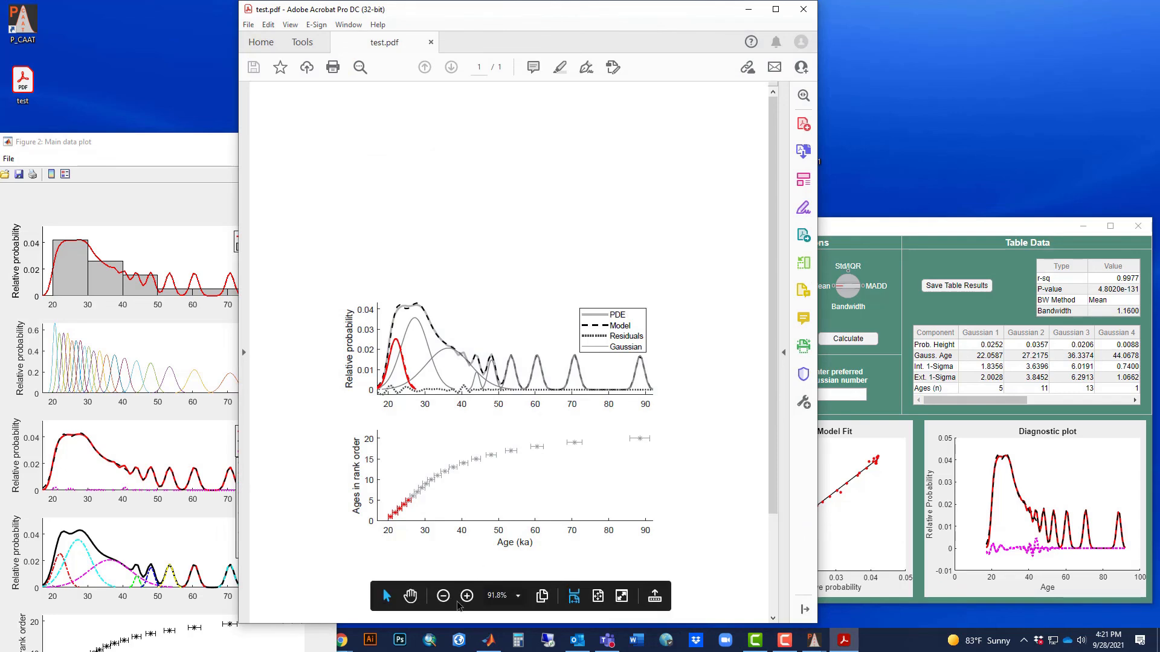
{"action": "left_click", "coordinate": [467, 596]}
{"action": "left_click", "coordinate": [467, 585]}
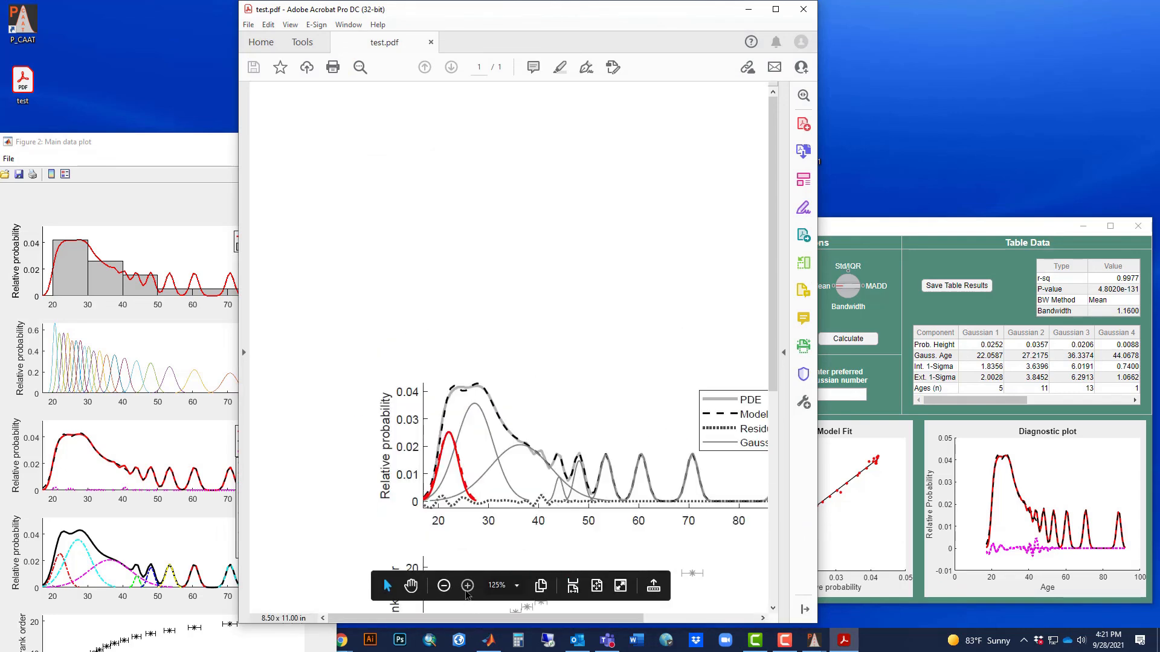
{"action": "left_click", "coordinate": [467, 591]}
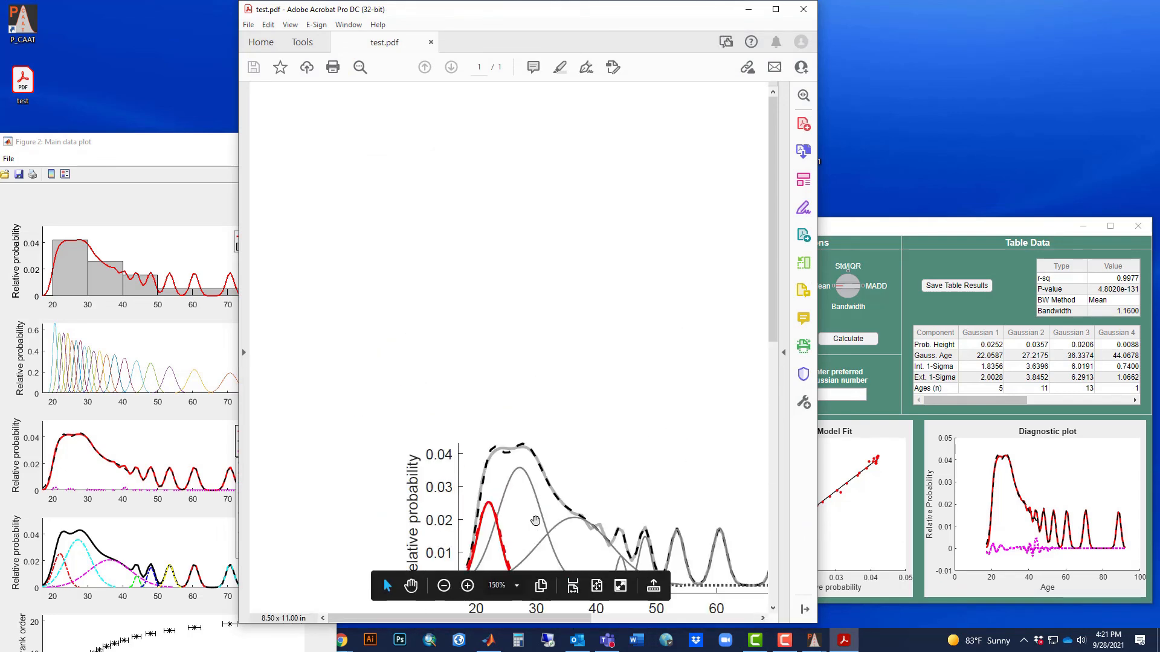
{"action": "left_click_drag", "start_coordinate": [643, 547], "coordinate": [484, 211]}
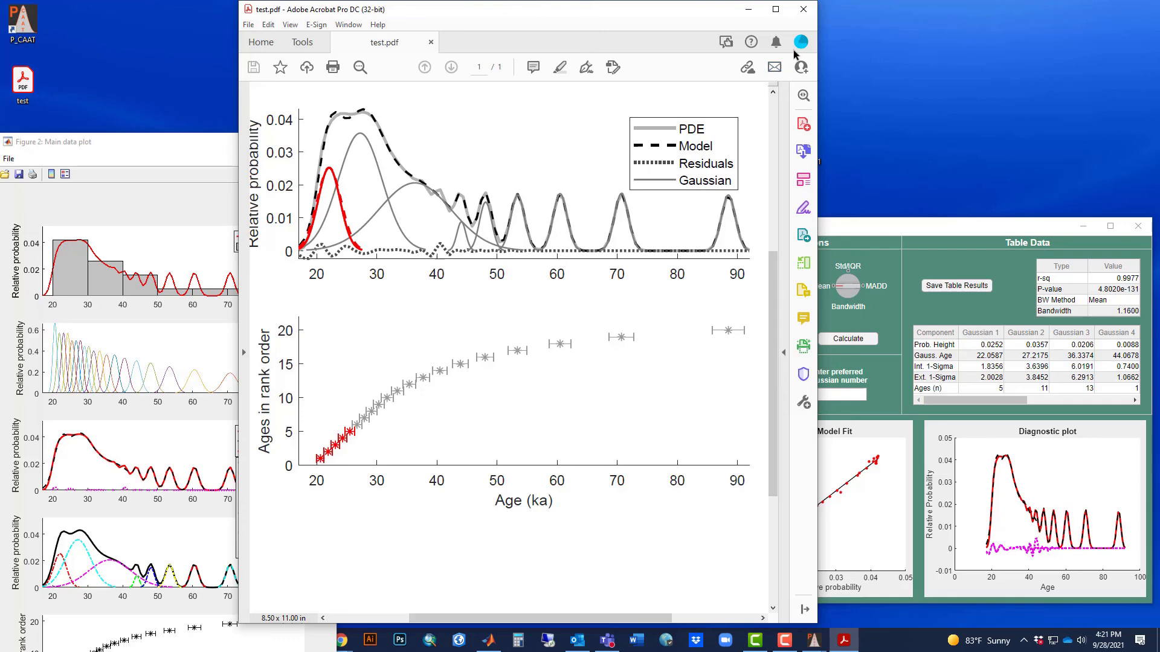
{"action": "left_click", "coordinate": [805, 12]}
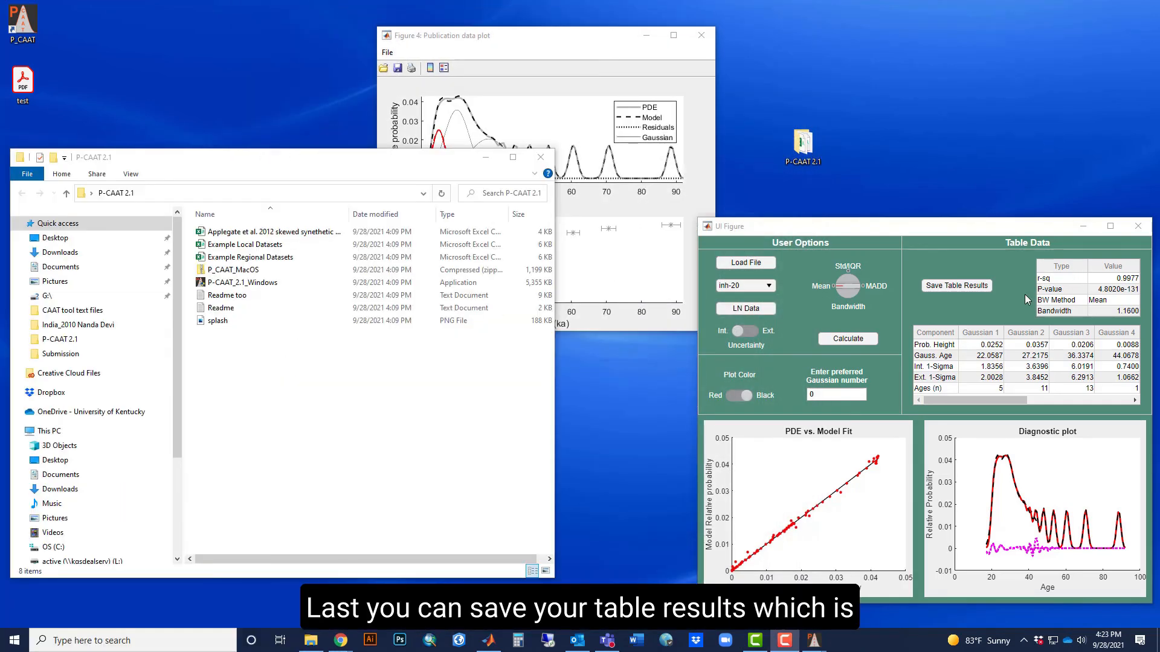
Save the inh-20 table results and select the exported inh-20 Fitment Data file in the P-CAAT 2.1 folder.
{"action": "left_click_drag", "start_coordinate": [951, 399], "coordinate": [1065, 404]}
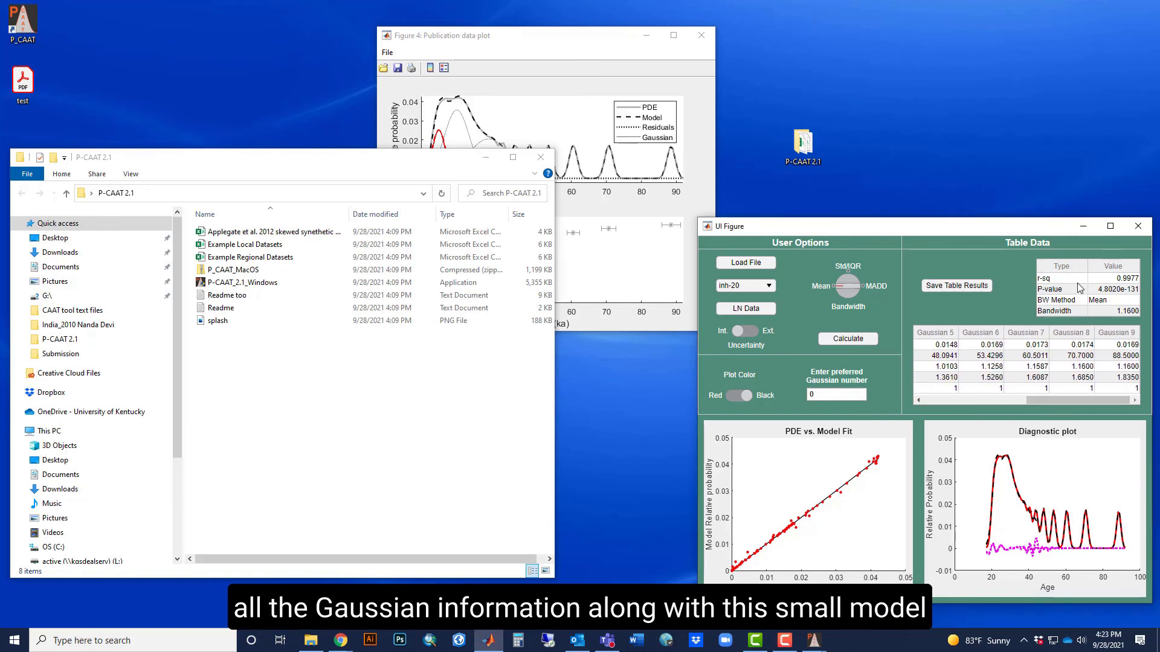
{"action": "left_click", "coordinate": [952, 287]}
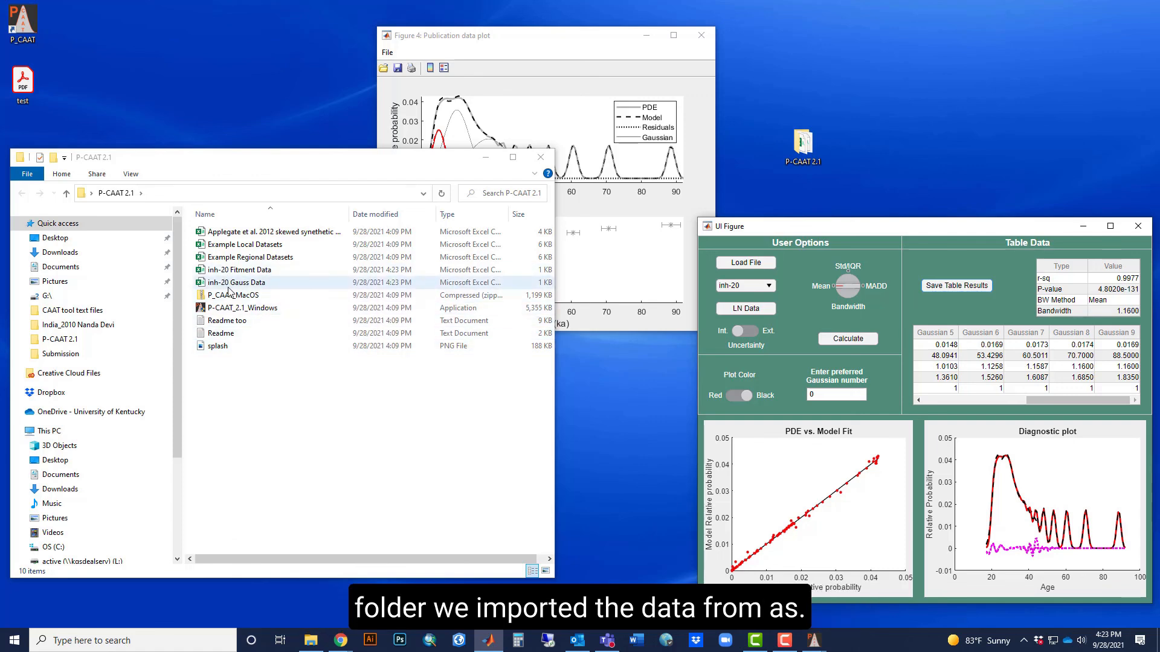
{"action": "left_click", "coordinate": [239, 269]}
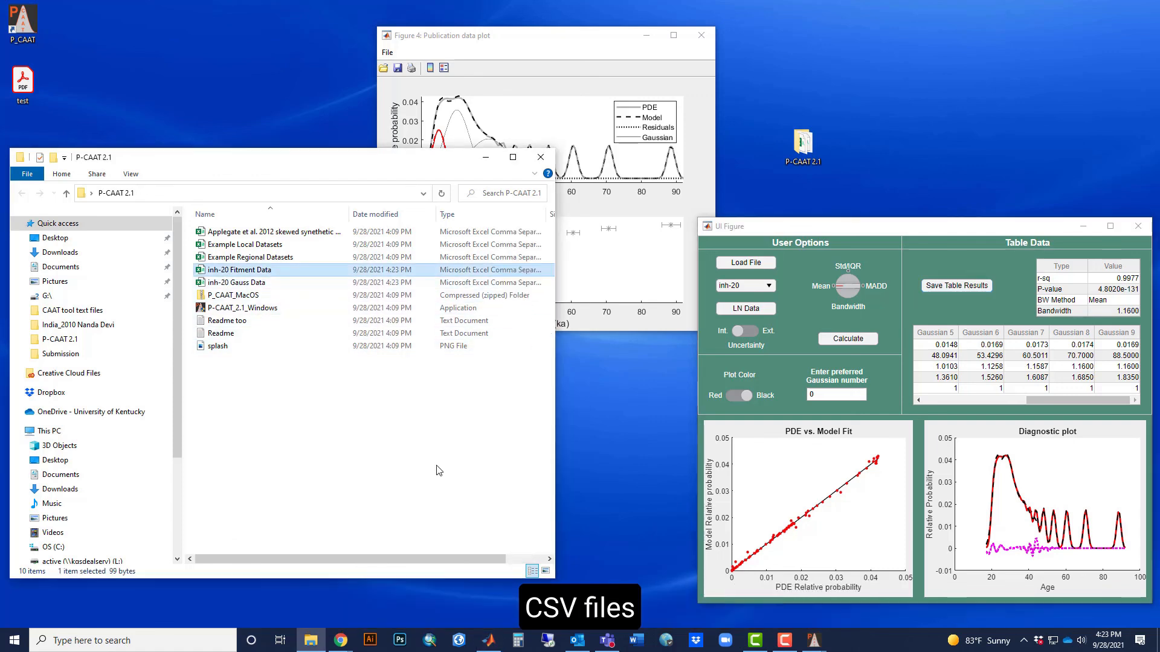